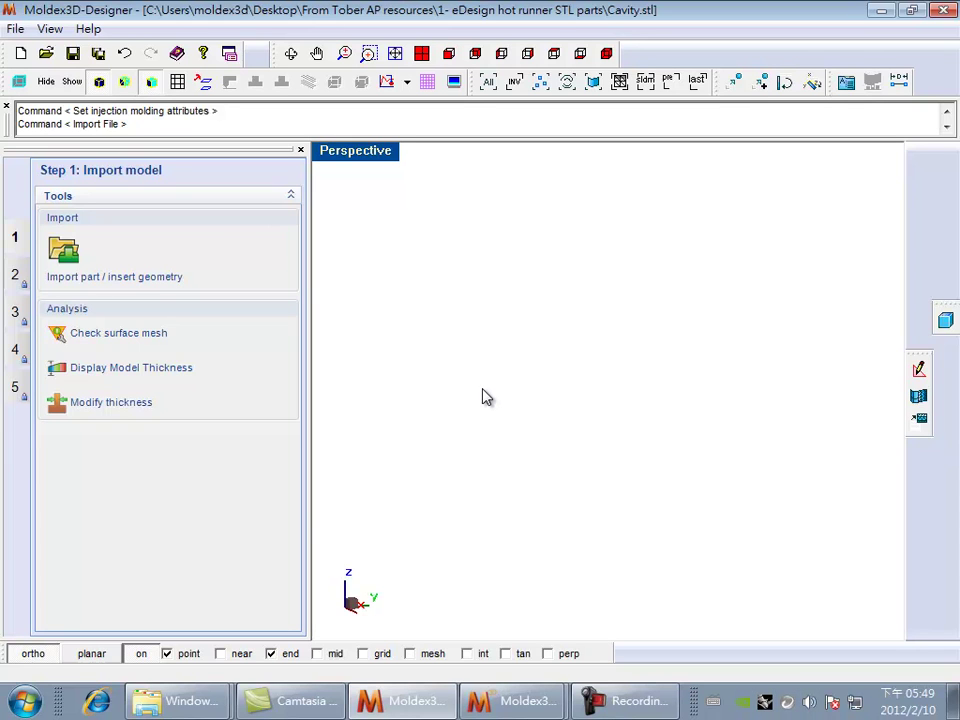
# - Open Cavity.stl as the cavity geometry, using millimetres as its unit
pyautogui.click(81, 260)
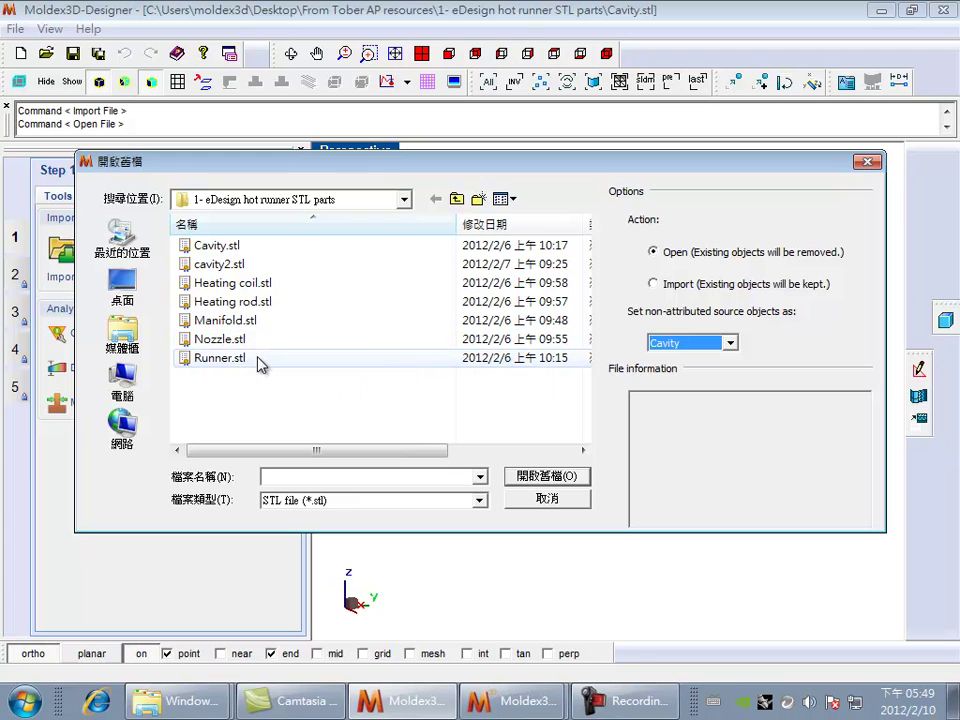
pyautogui.click(244, 249)
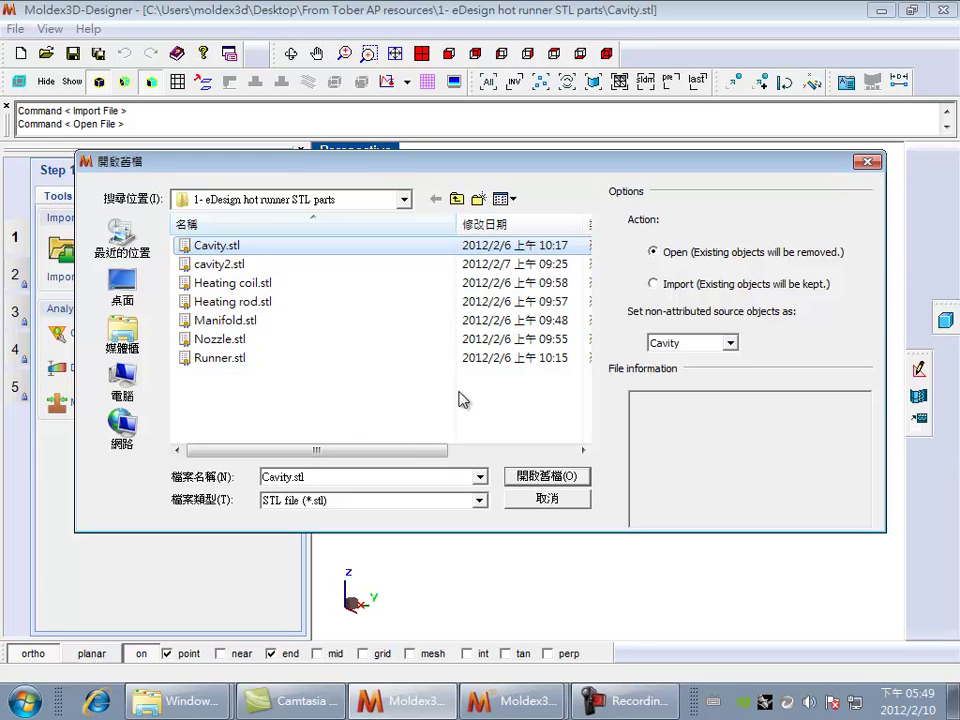
pyautogui.click(540, 477)
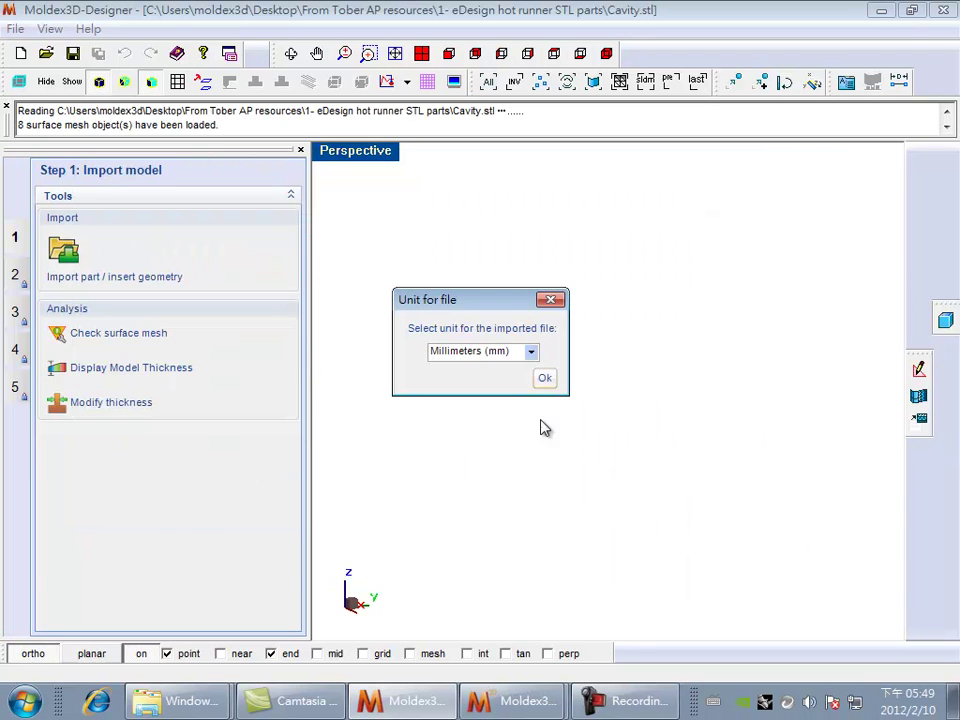
pyautogui.click(546, 382)
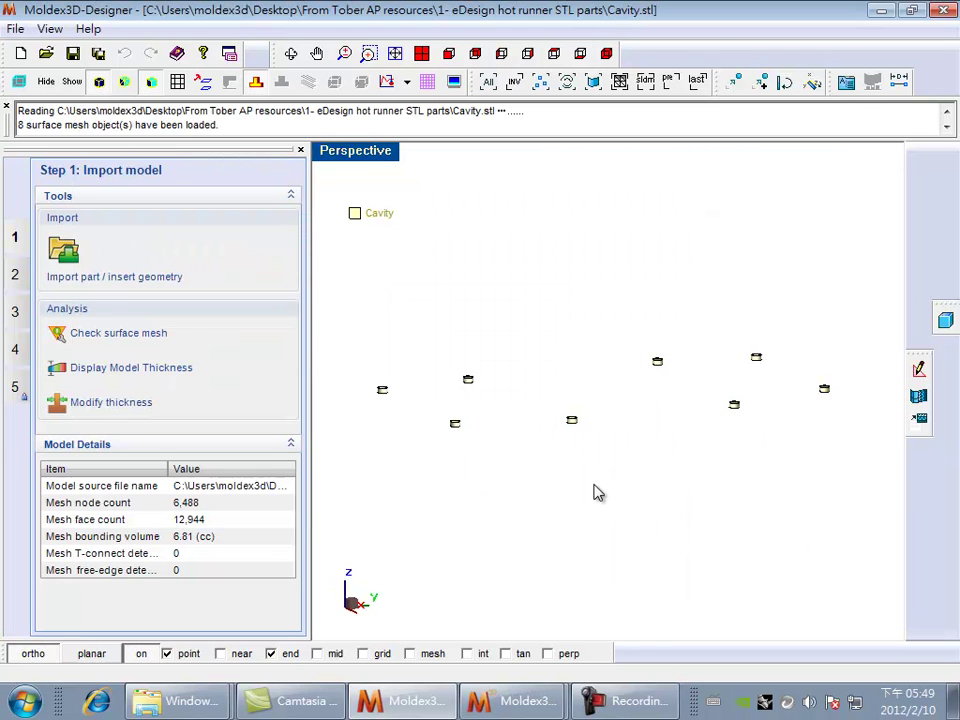
# - Import Runner.stl while keeping the existing objects, and assign the Hot runner attribute to the imported runner meshes
pyautogui.click(70, 262)
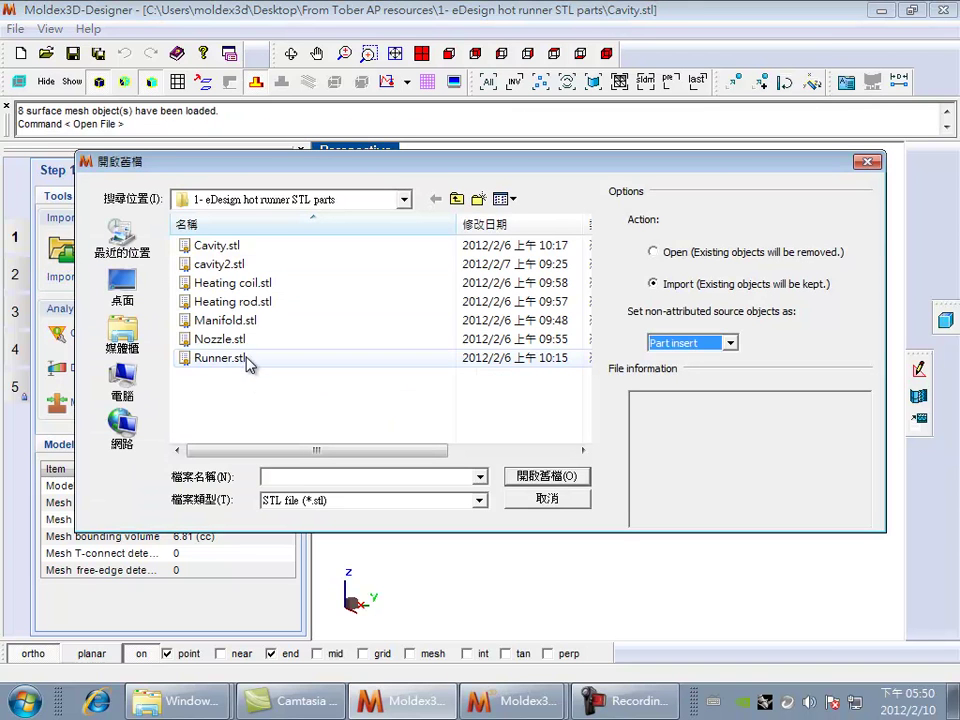
pyautogui.click(244, 362)
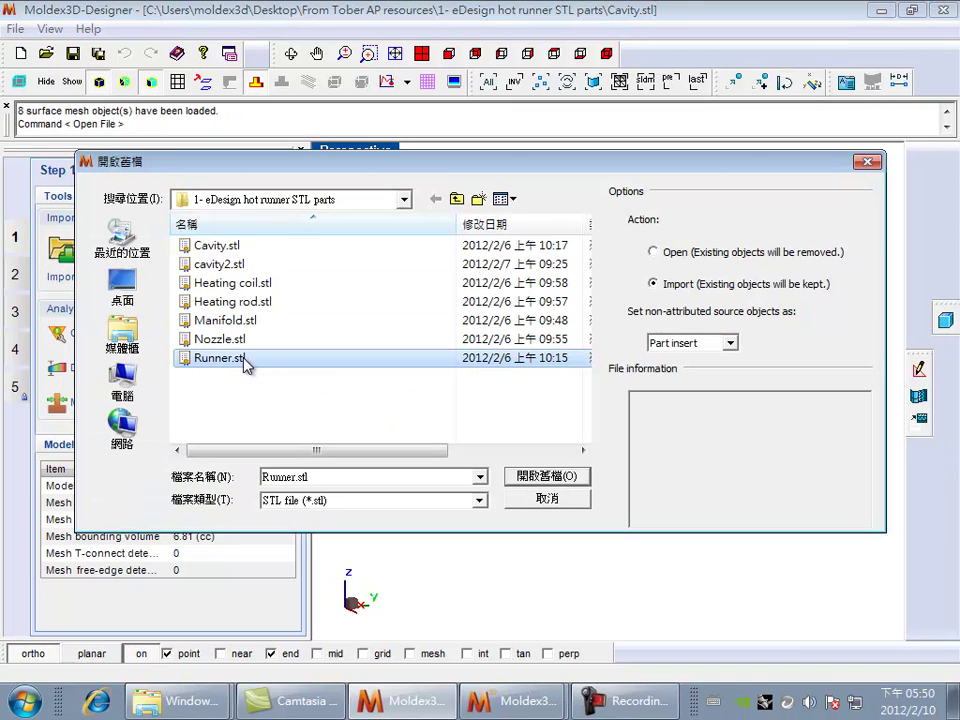
pyautogui.click(688, 345)
pyautogui.click(549, 479)
pyautogui.click(549, 479)
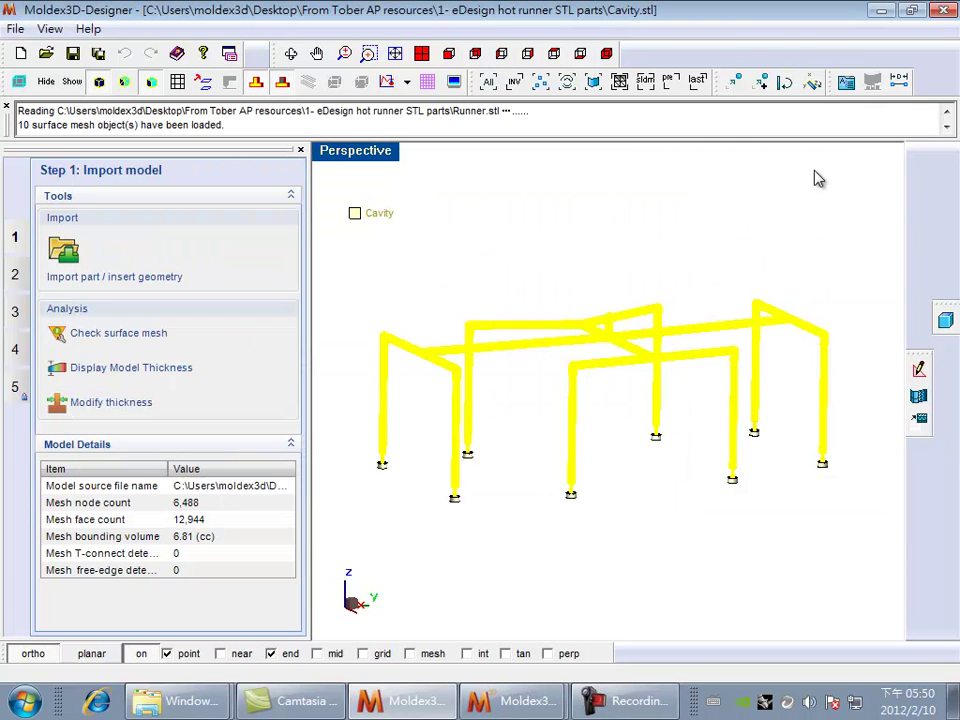
pyautogui.click(846, 84)
pyautogui.click(150, 290)
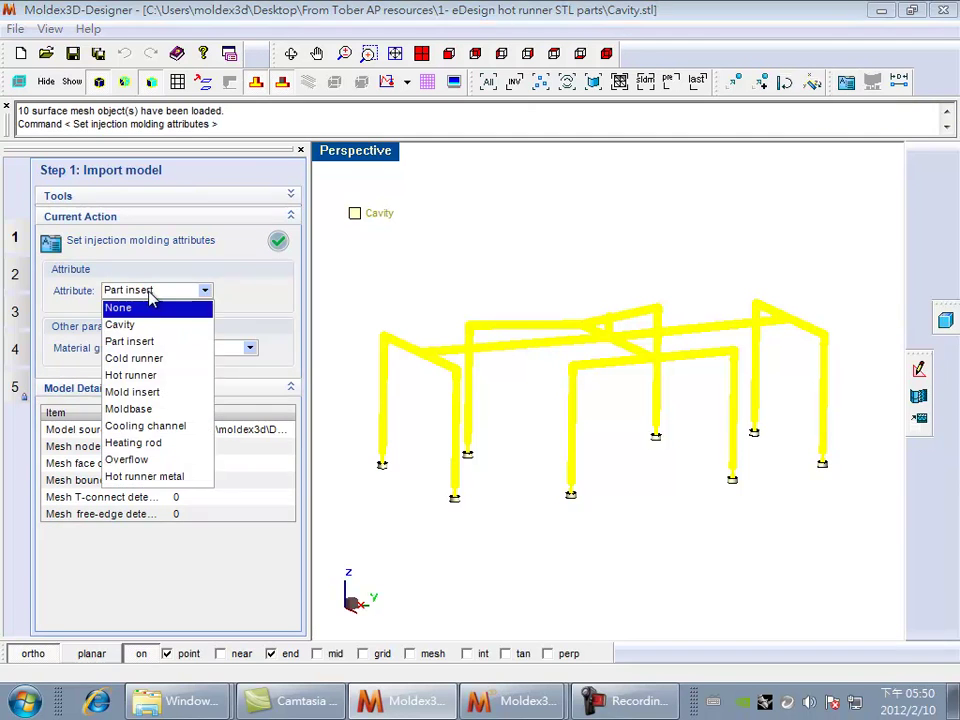
pyautogui.click(154, 376)
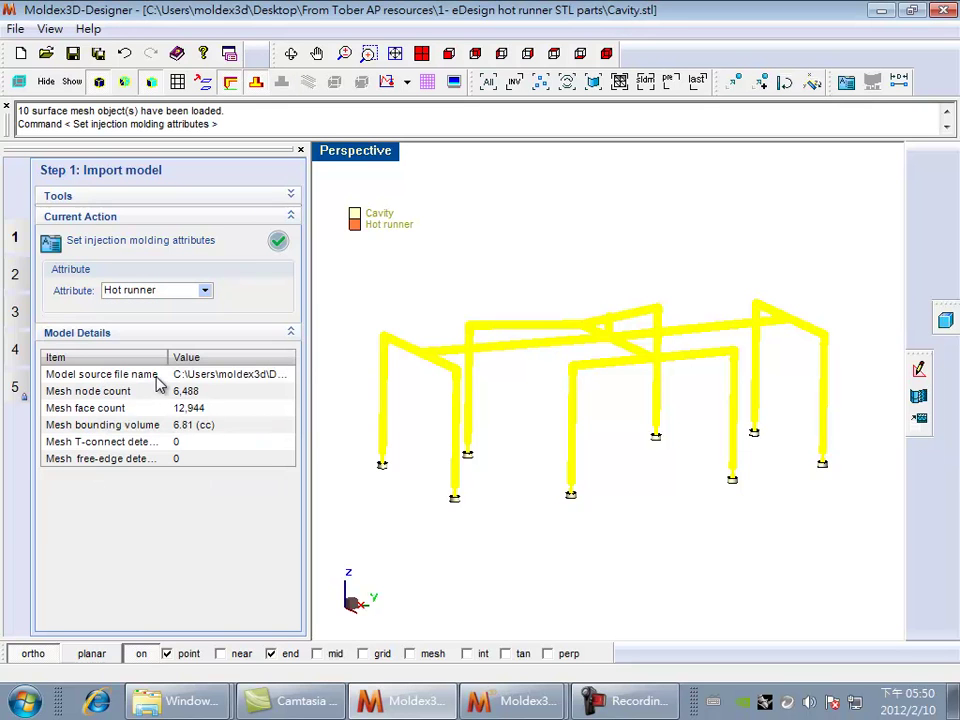
pyautogui.click(279, 241)
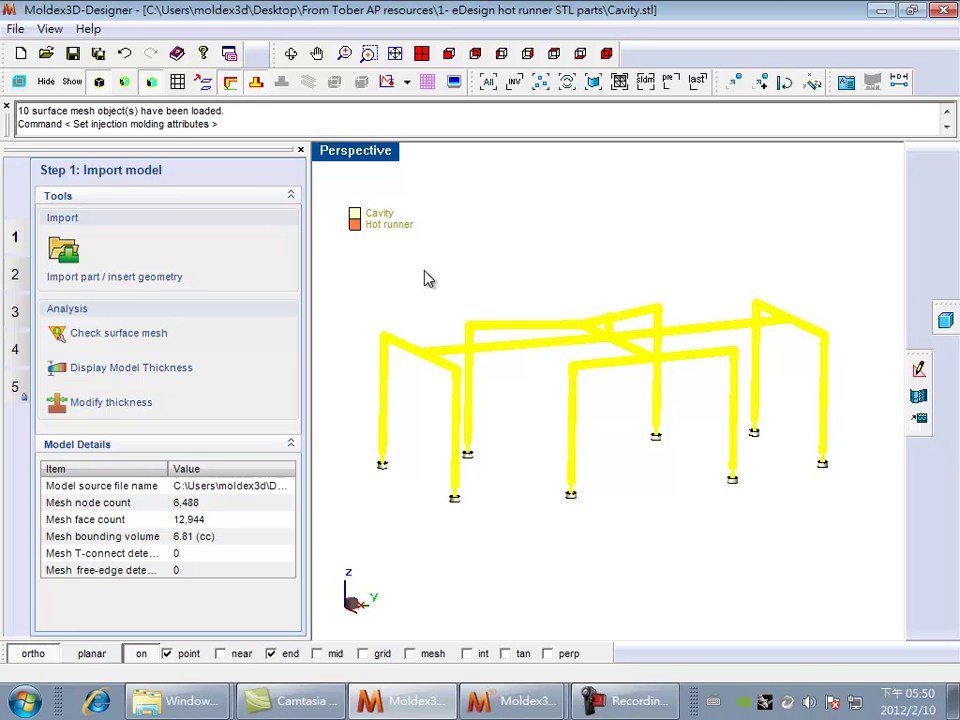
# - Import Heating coil.stl alongside the existing objects and assign the Heating rod attribute to the coils
pyautogui.click(63, 252)
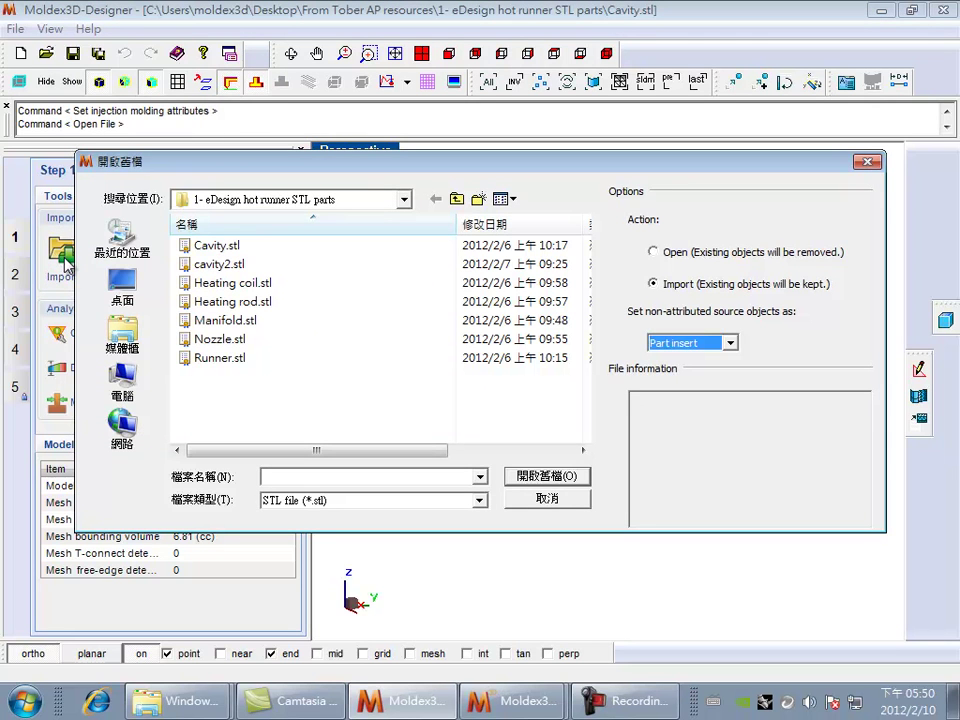
pyautogui.click(234, 286)
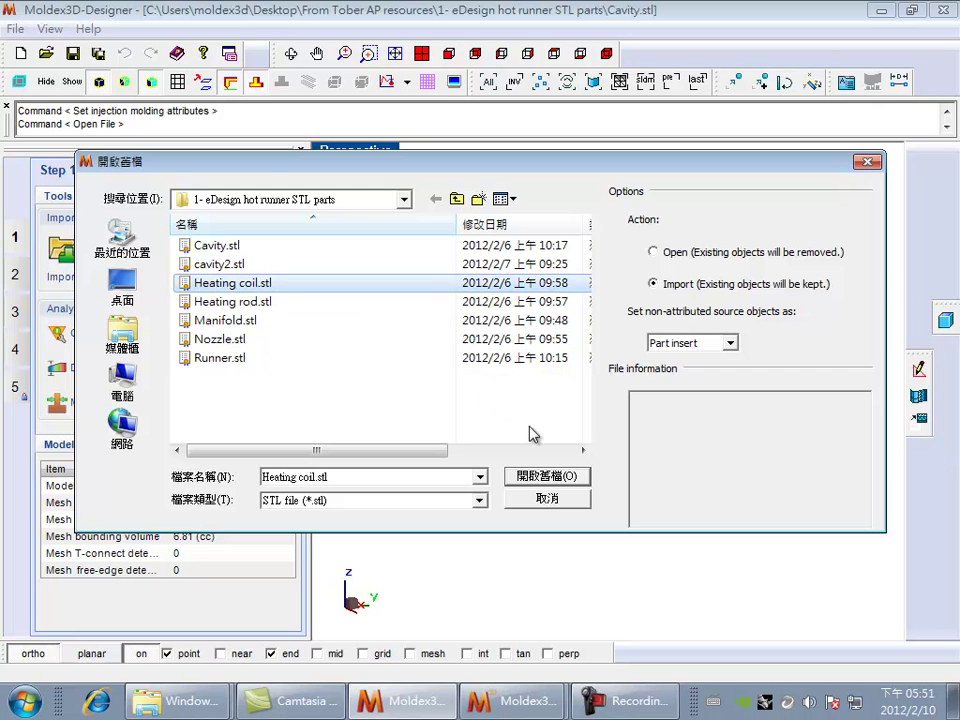
pyautogui.click(547, 477)
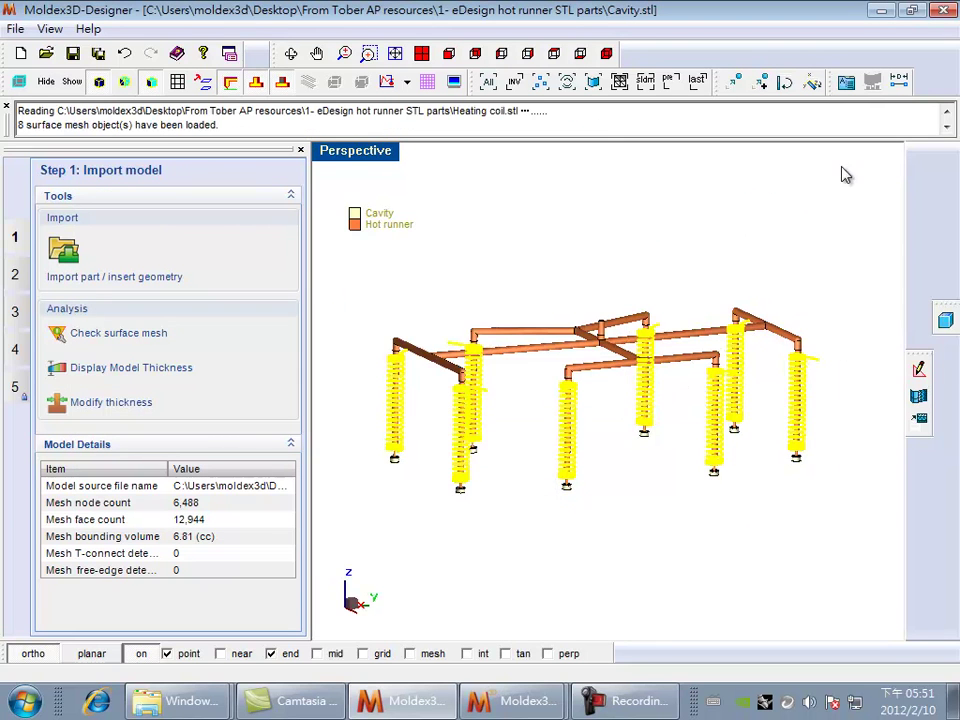
pyautogui.click(846, 84)
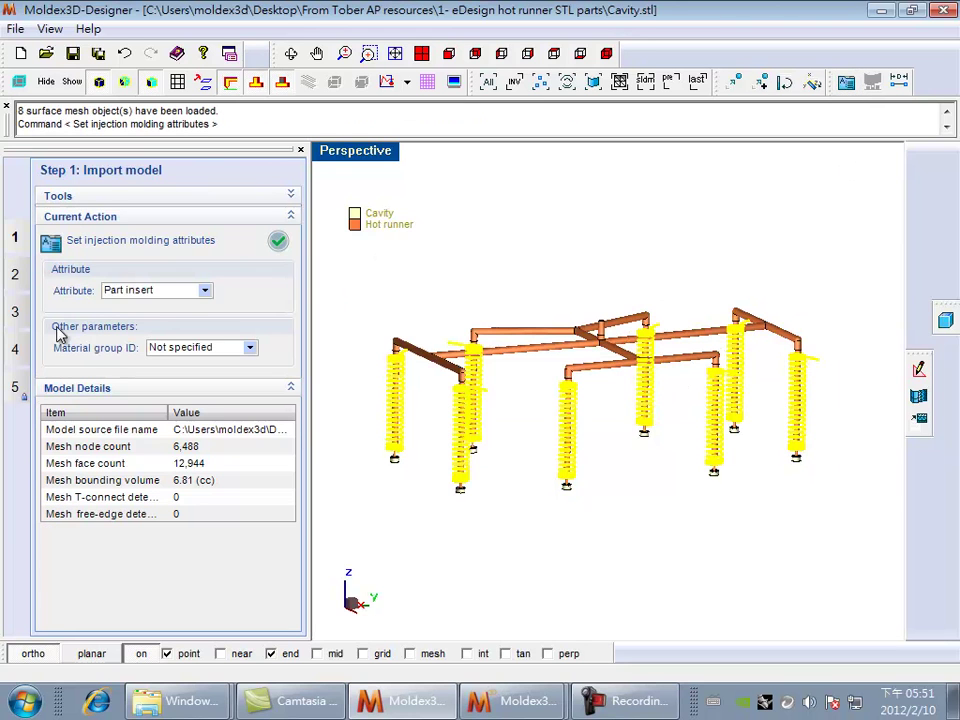
pyautogui.click(182, 292)
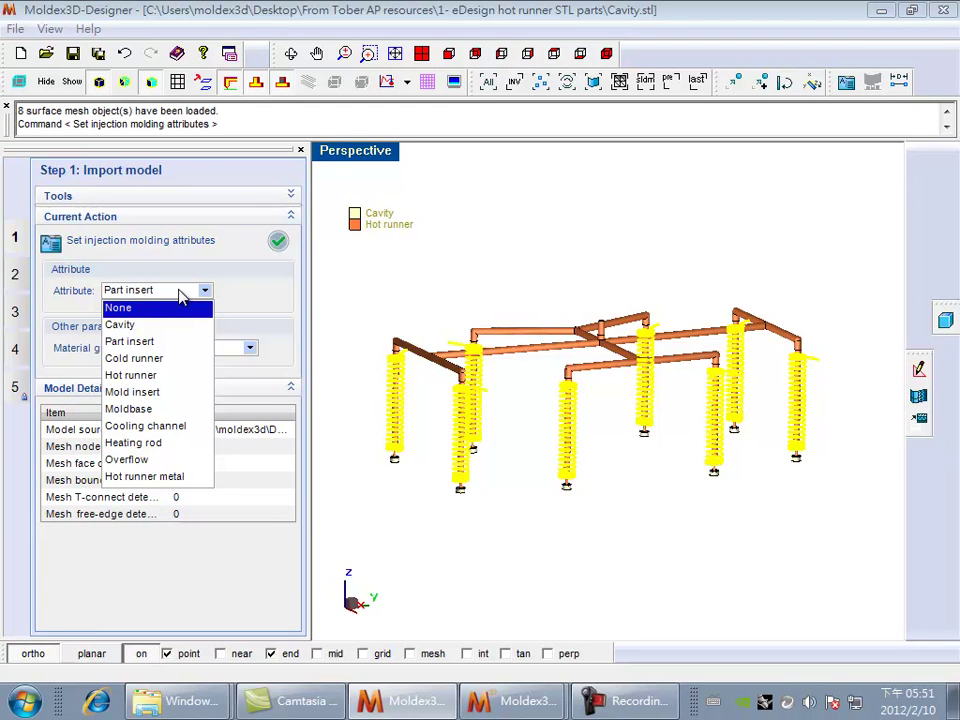
pyautogui.click(157, 443)
pyautogui.click(284, 244)
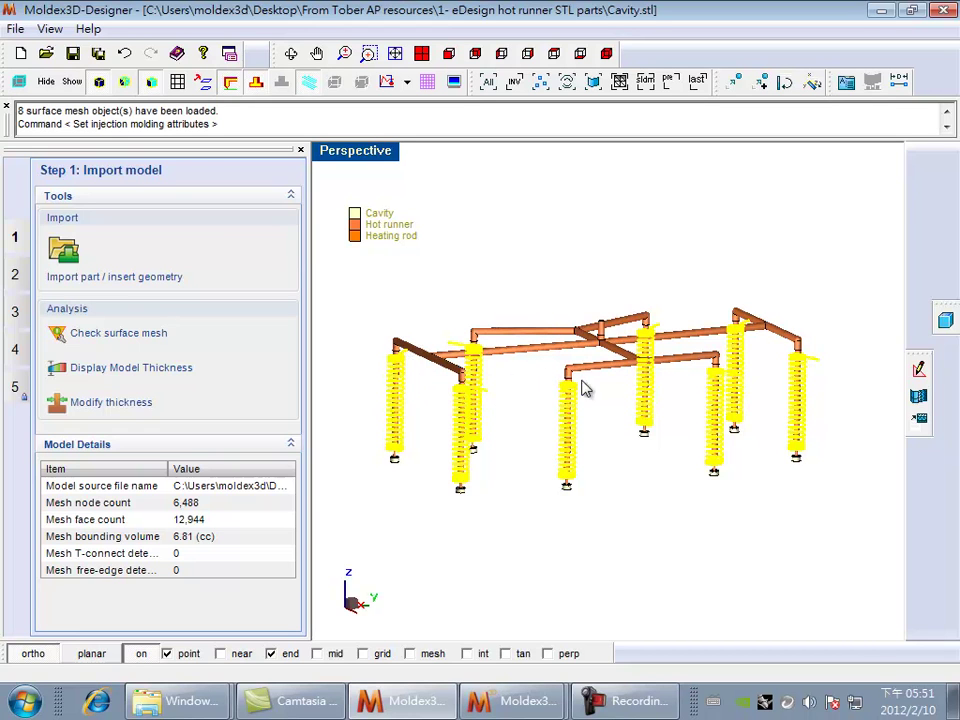
# - Import Heating rod.stl alongside the existing objects and assign the Heating rod attribute to the imported rods
pyautogui.click(62, 256)
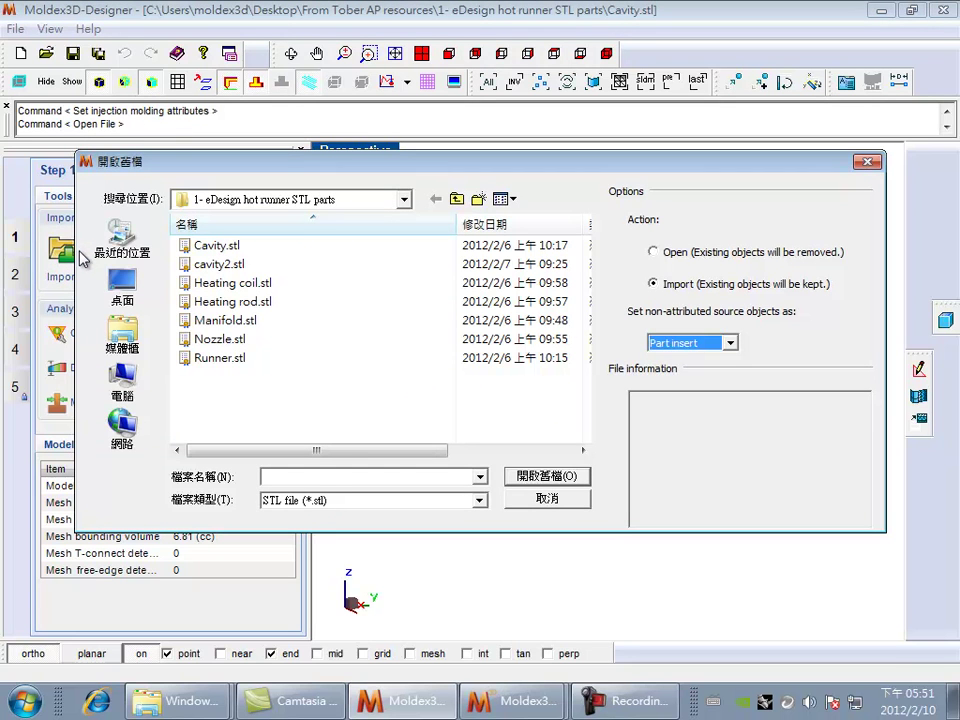
pyautogui.click(221, 303)
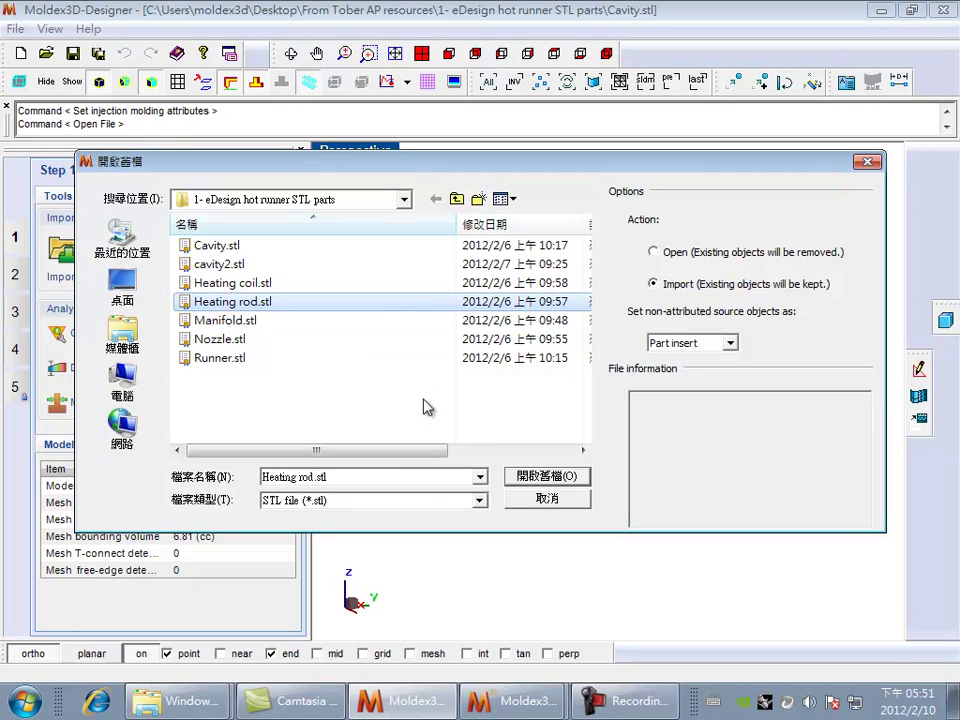
pyautogui.click(547, 478)
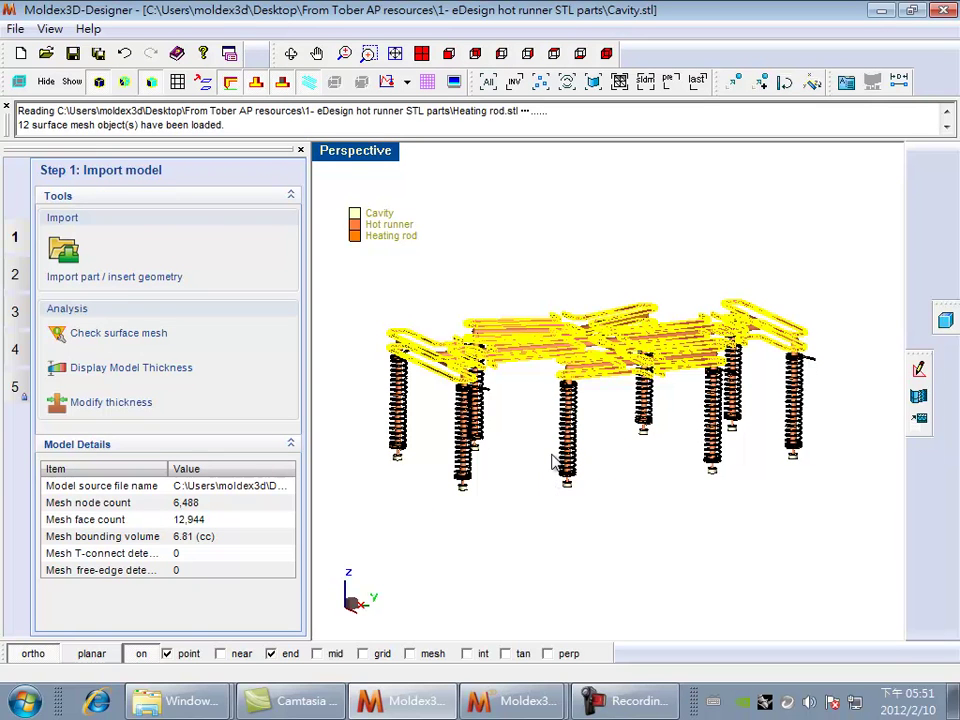
pyautogui.click(846, 82)
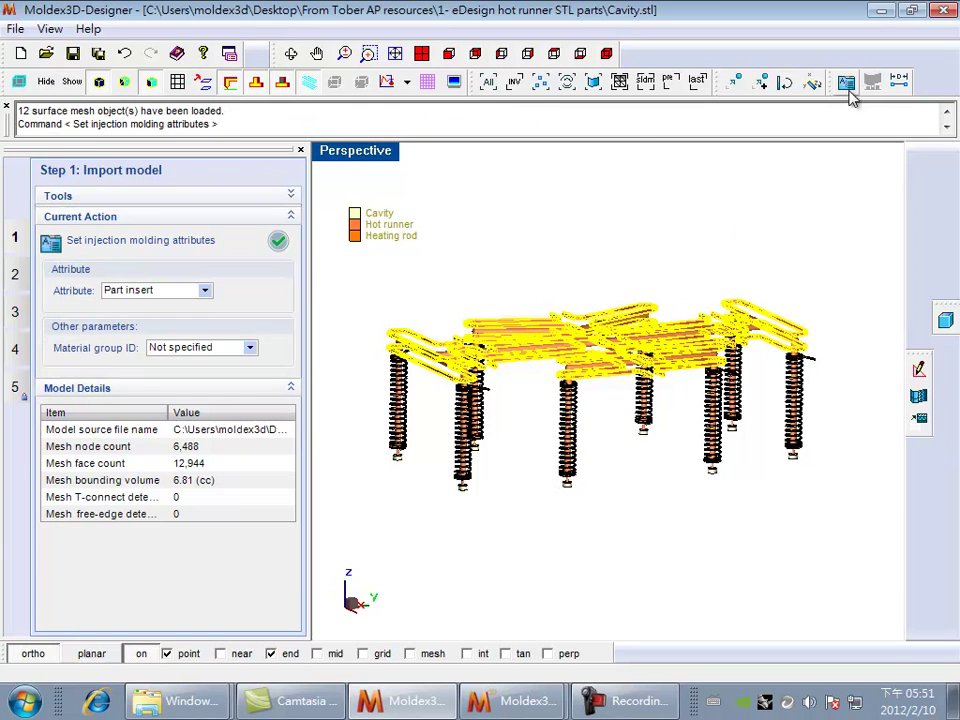
pyautogui.click(206, 291)
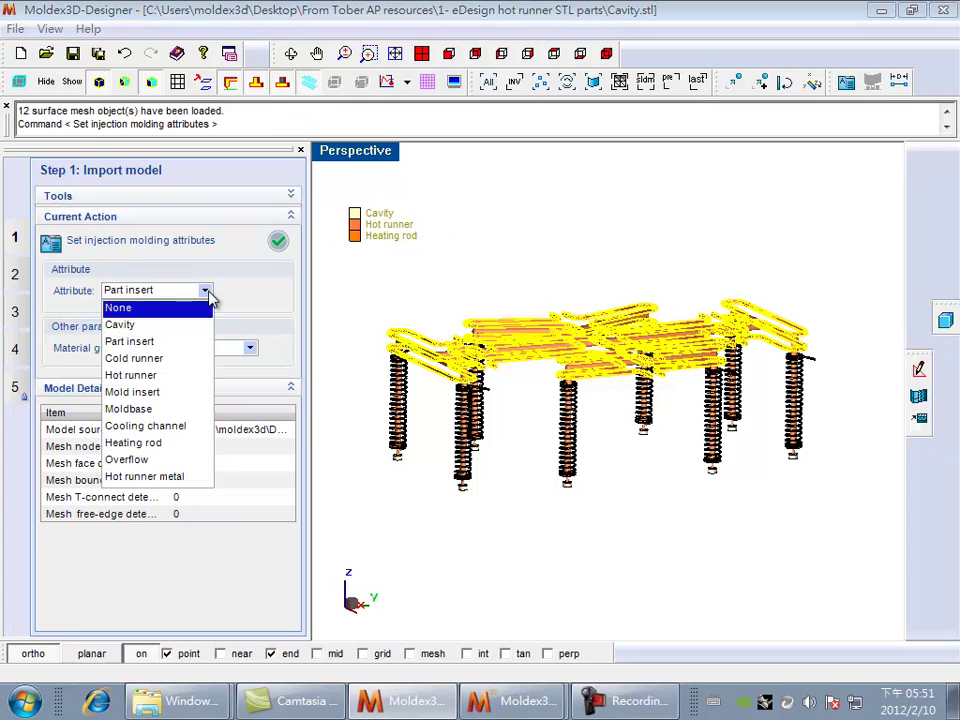
pyautogui.click(189, 443)
pyautogui.click(190, 443)
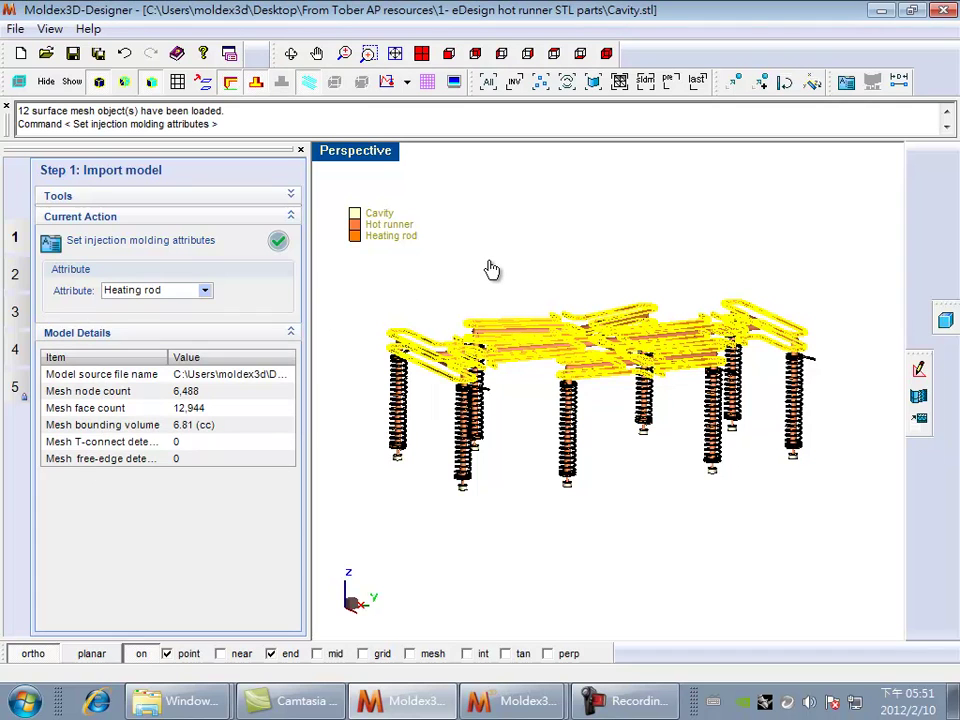
pyautogui.click(280, 241)
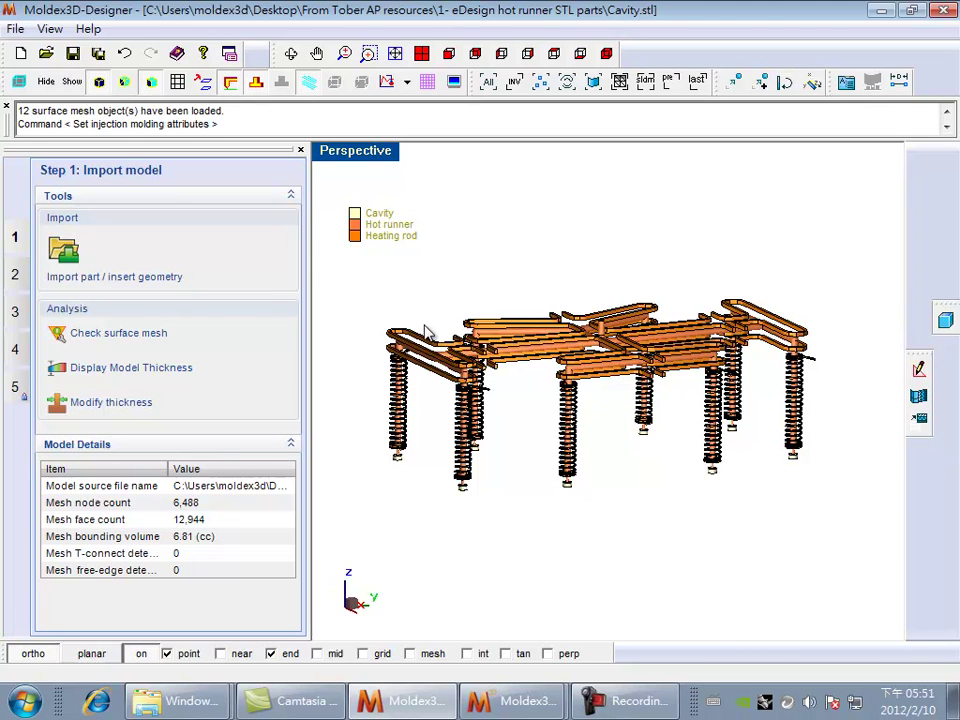
# - Import Nozzle.stl alongside the existing objects and set the nozzles' attribute to Hot runner metal with type Hot runner nozzle
pyautogui.click(100, 265)
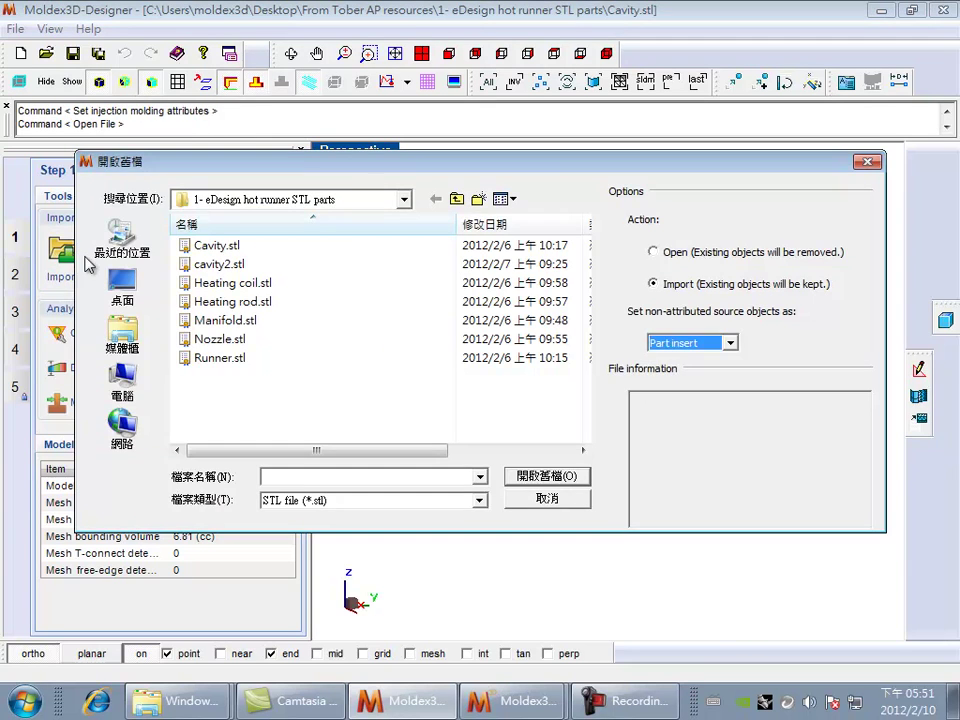
pyautogui.click(222, 339)
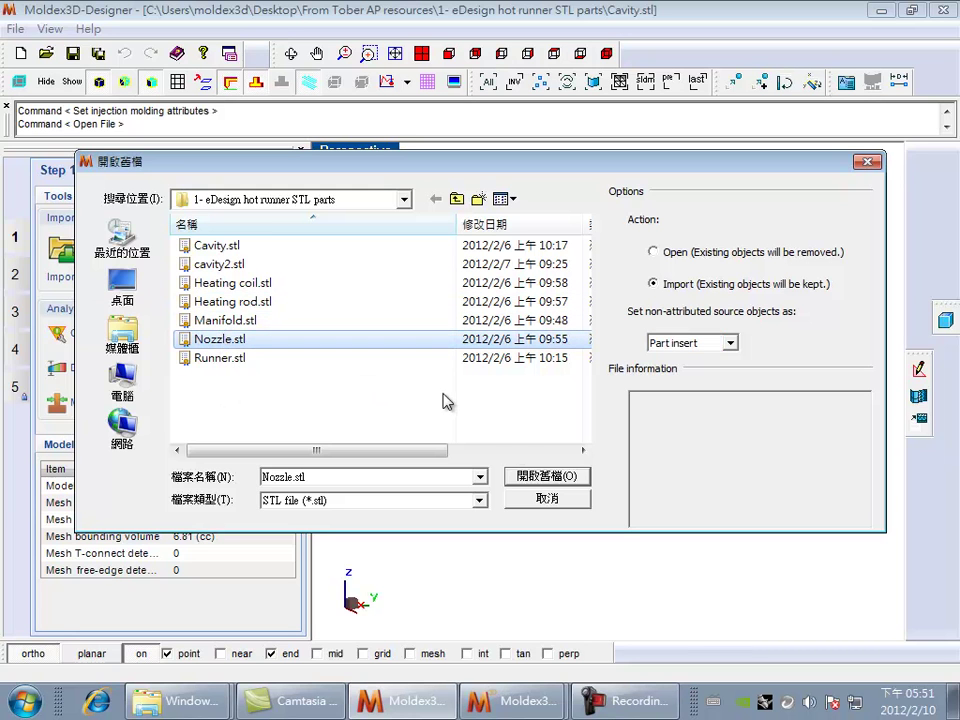
pyautogui.click(548, 478)
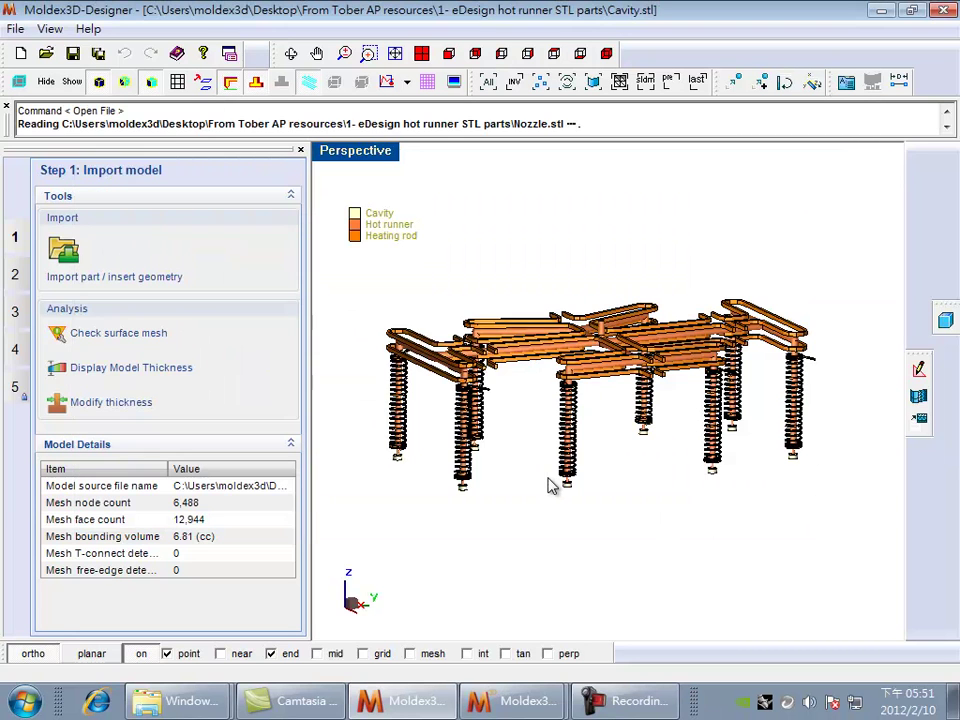
pyautogui.click(846, 81)
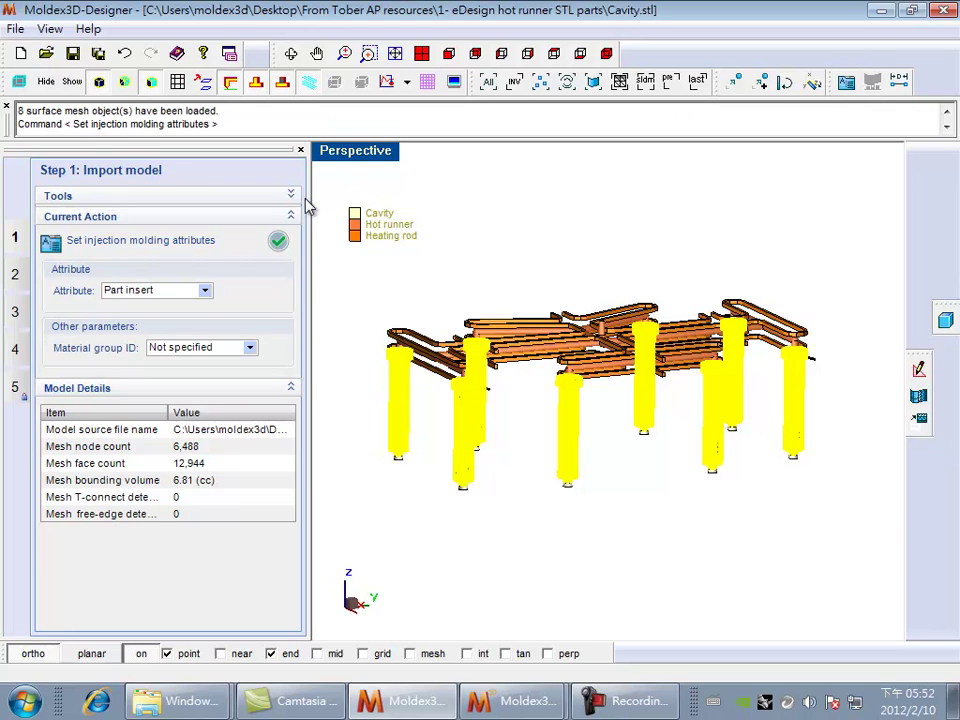
pyautogui.click(206, 294)
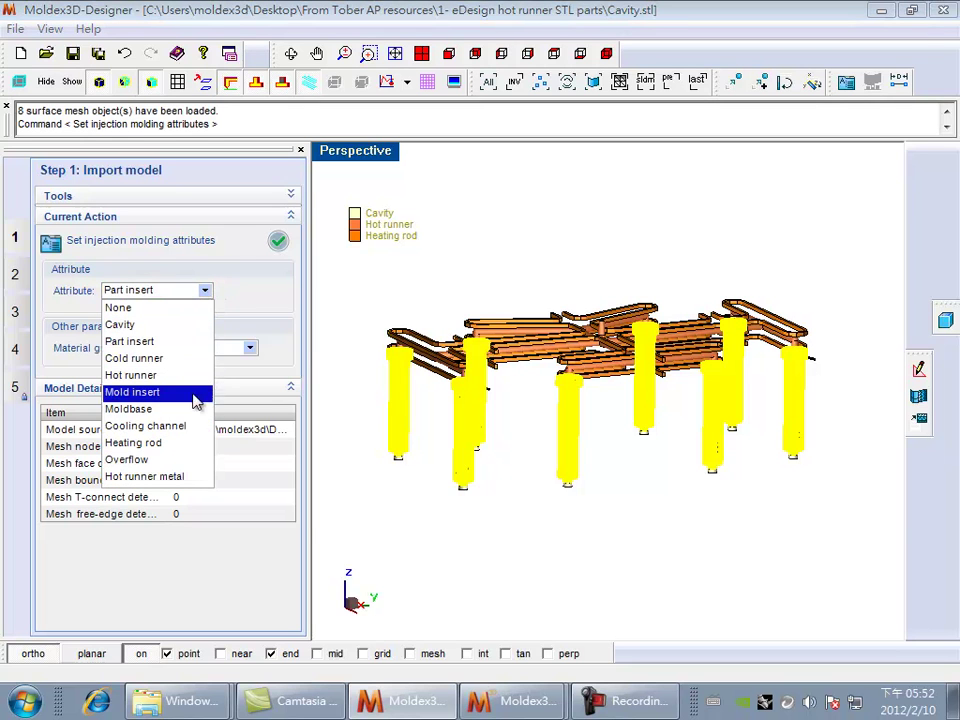
pyautogui.click(192, 480)
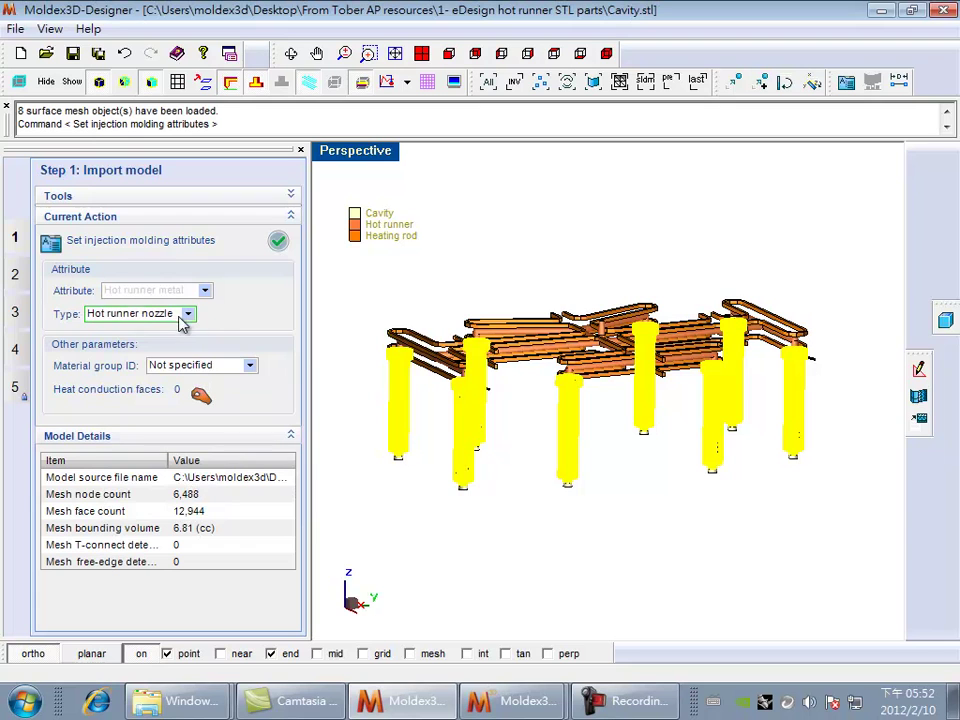
pyautogui.click(188, 314)
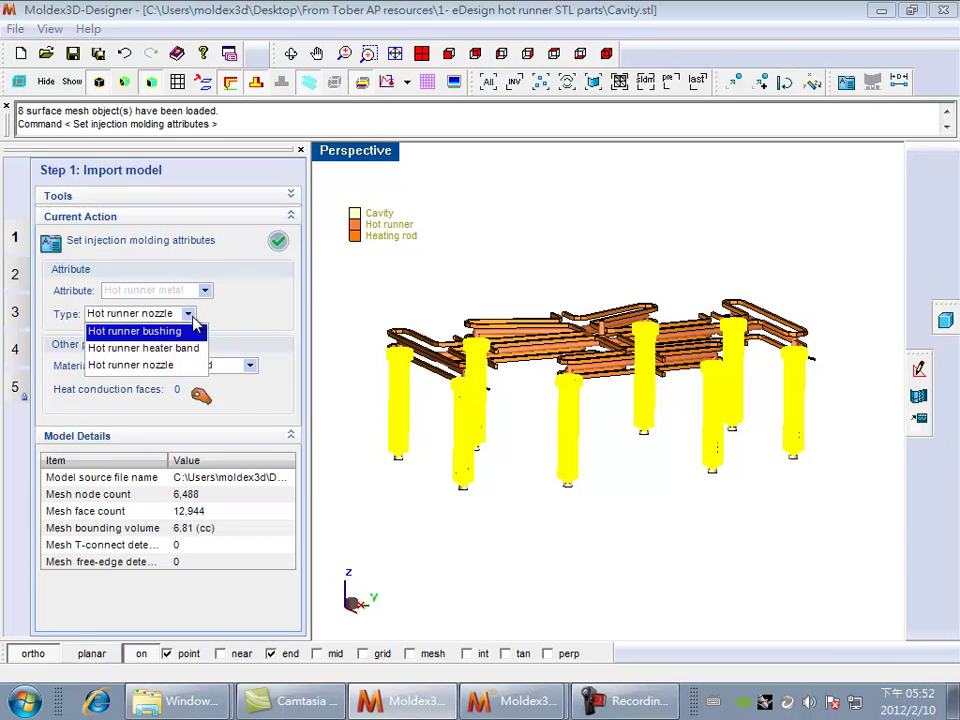
pyautogui.click(184, 364)
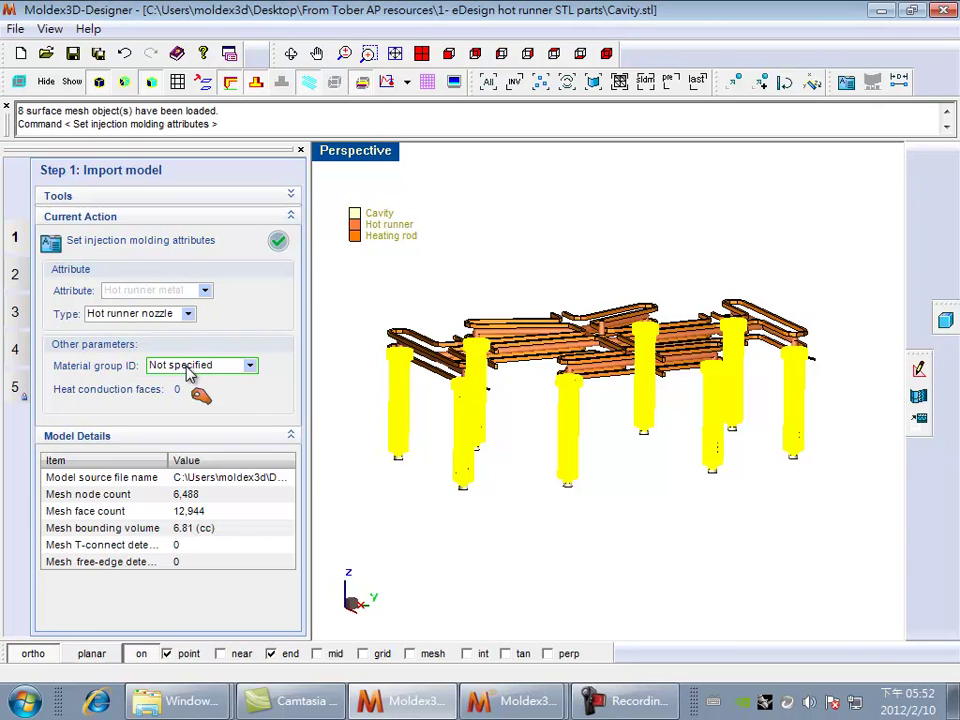
pyautogui.click(278, 241)
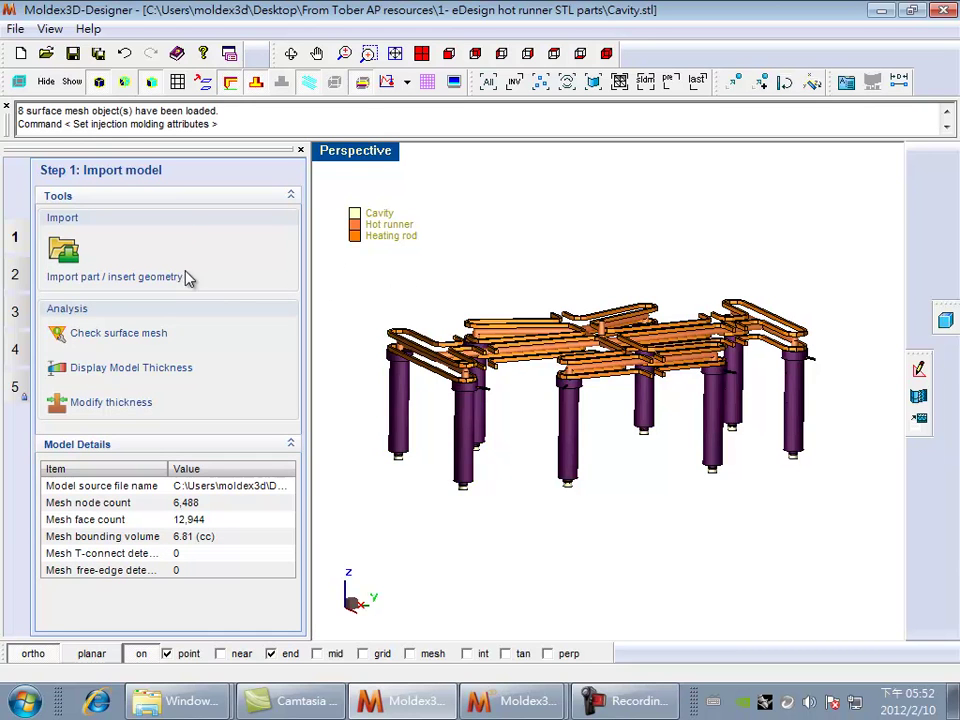
# - Import Manifold.stl into the model while keeping the existing objects
pyautogui.click(84, 255)
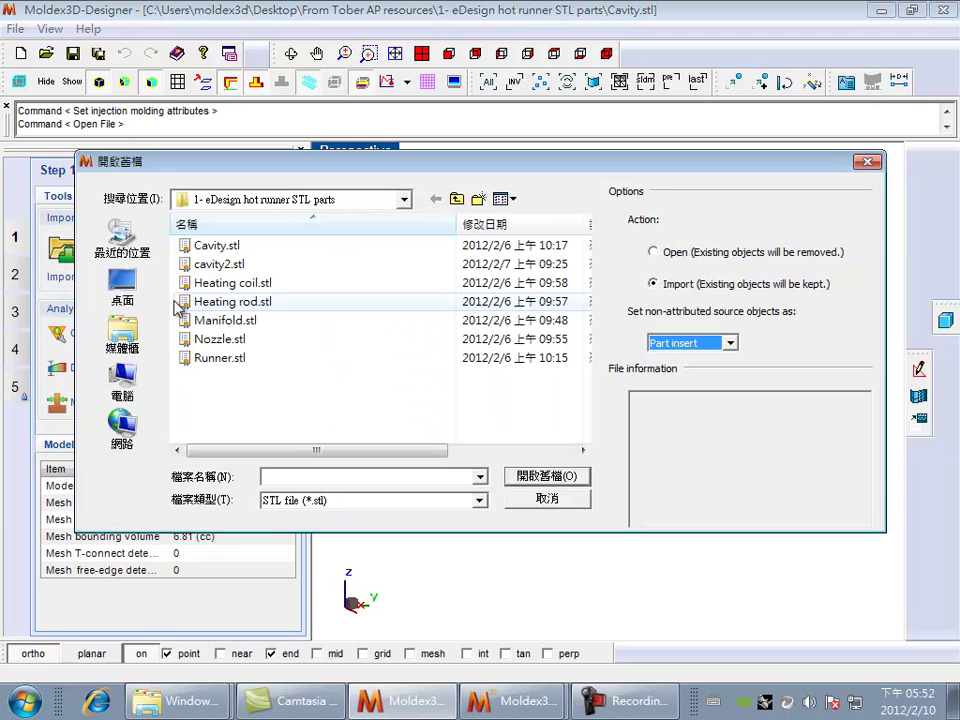
pyautogui.click(222, 322)
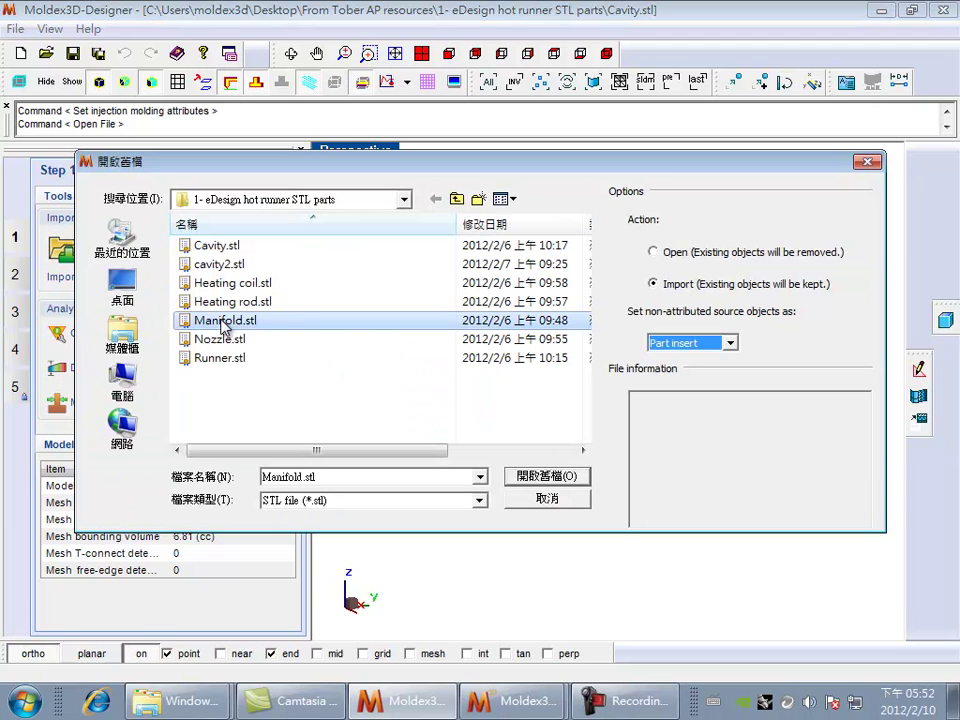
pyautogui.click(545, 476)
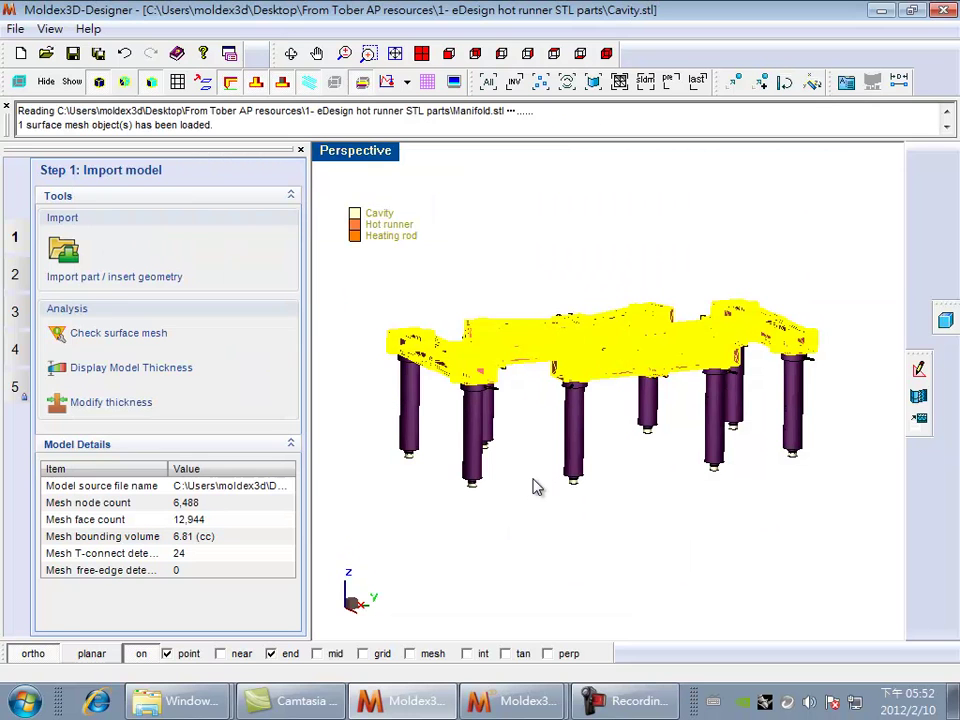
# - Assign the Mold insert attribute to the imported manifold and clear the selection
pyautogui.click(845, 83)
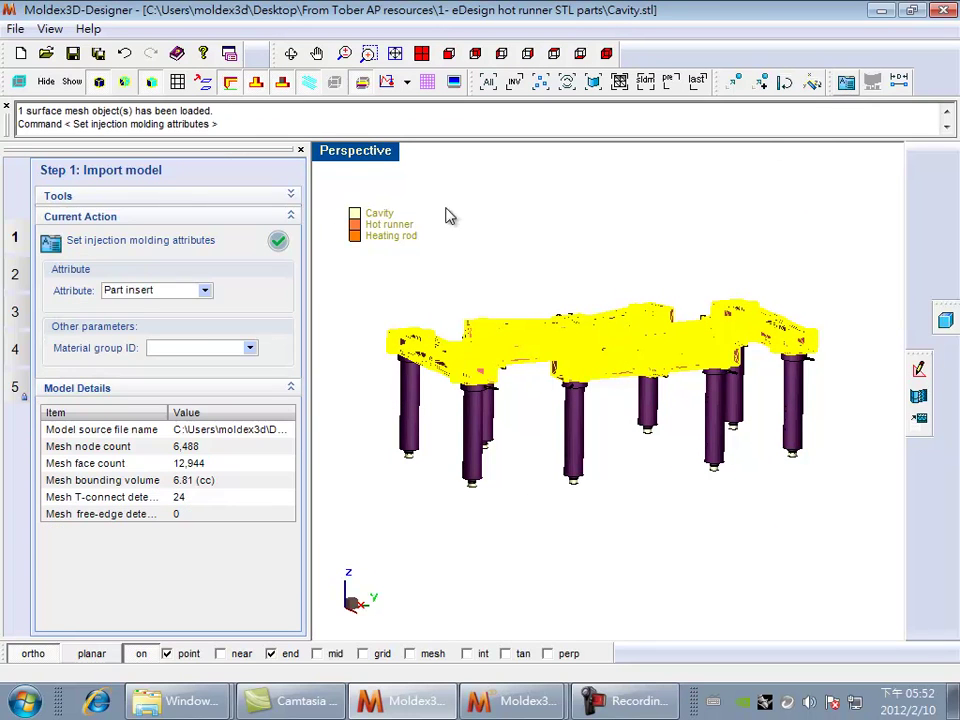
pyautogui.click(190, 294)
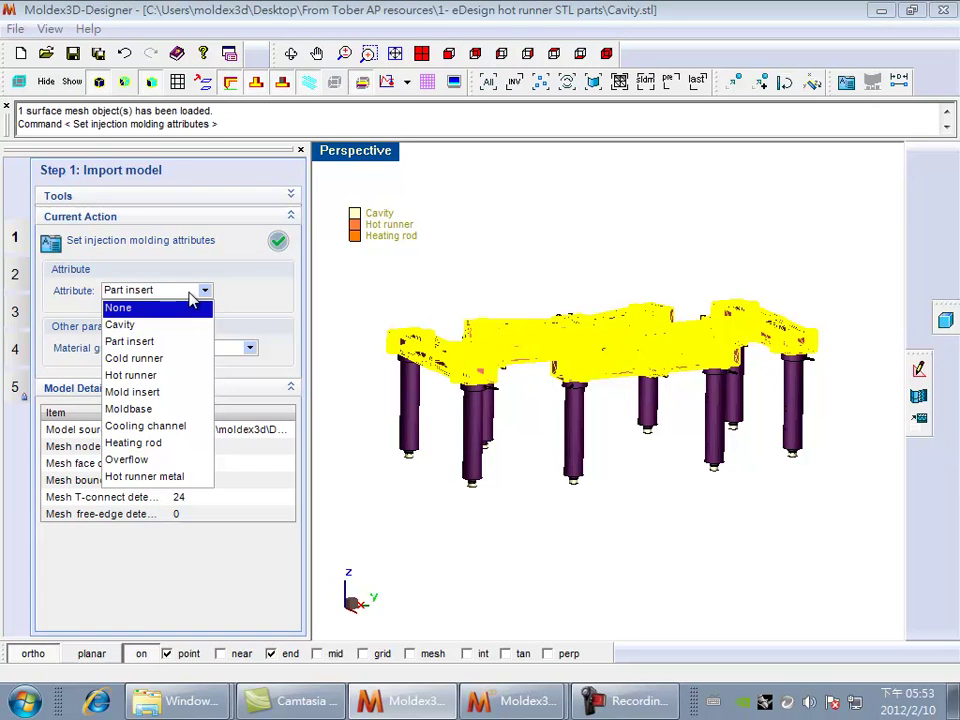
pyautogui.click(183, 396)
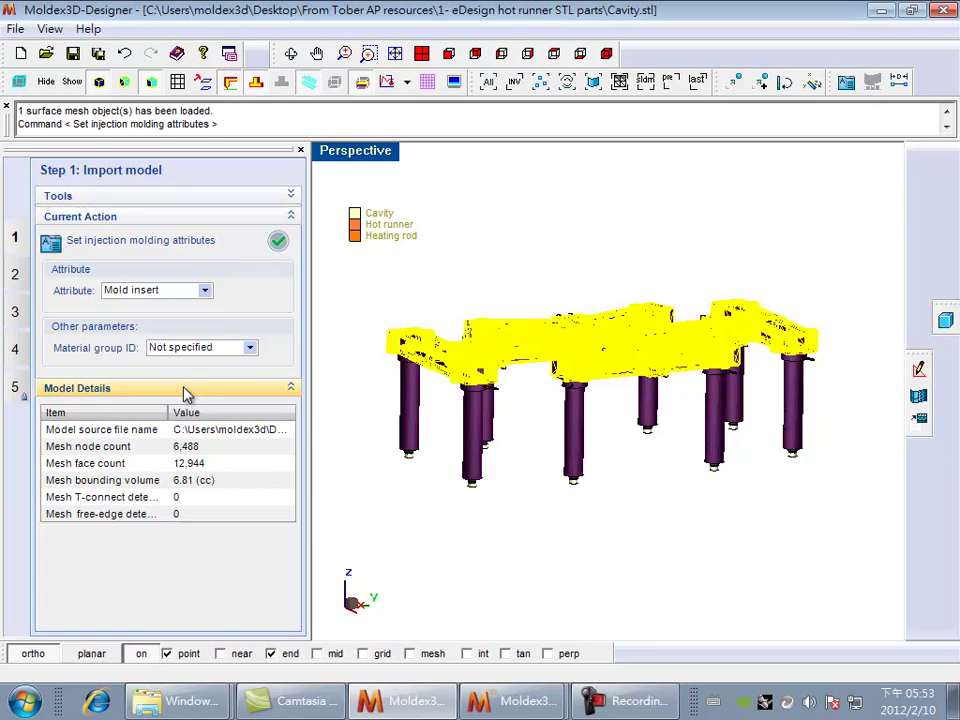
pyautogui.click(278, 243)
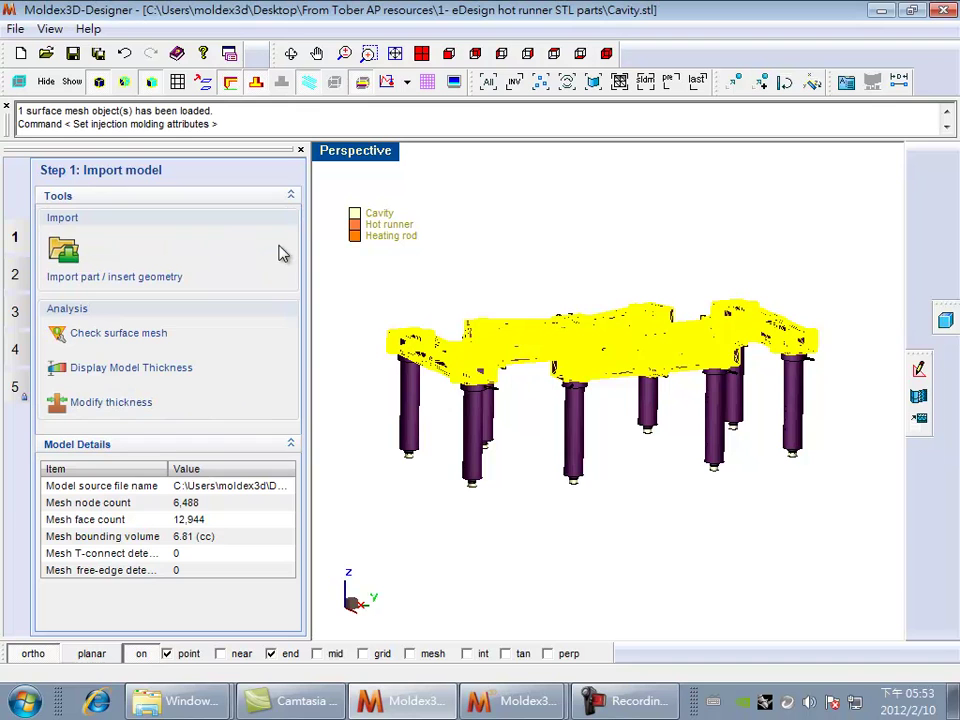
pyautogui.click(567, 274)
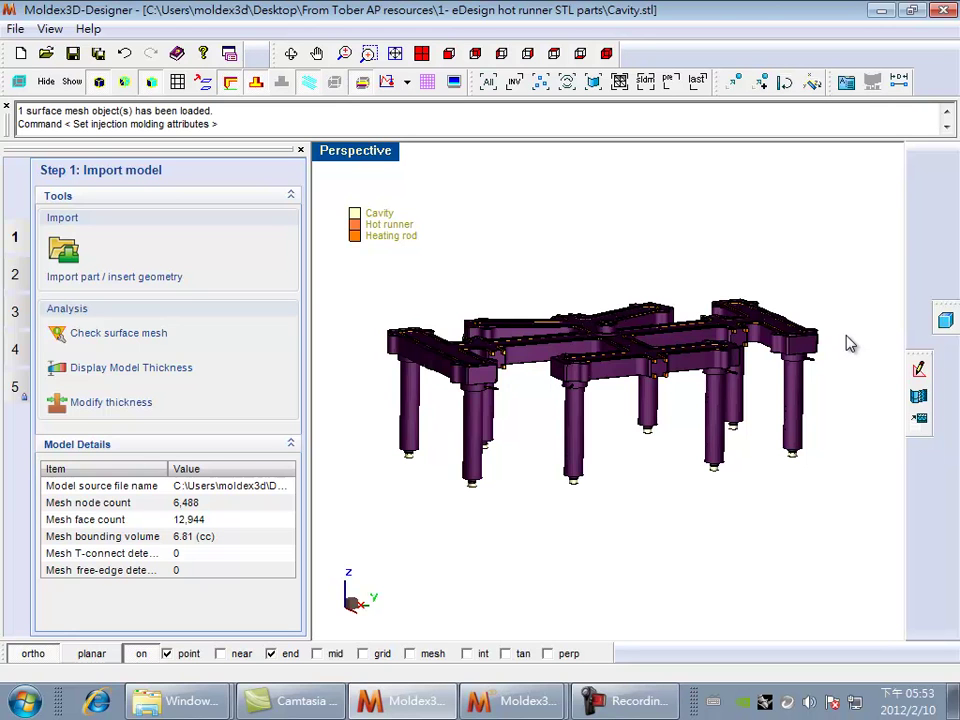
# - Select a single nozzle from the underside and set its attribute to Hot runner metal with type Hot runner nozzle
pyautogui.moveTo(538, 441); pyautogui.dragTo(491, 336, button='middle')
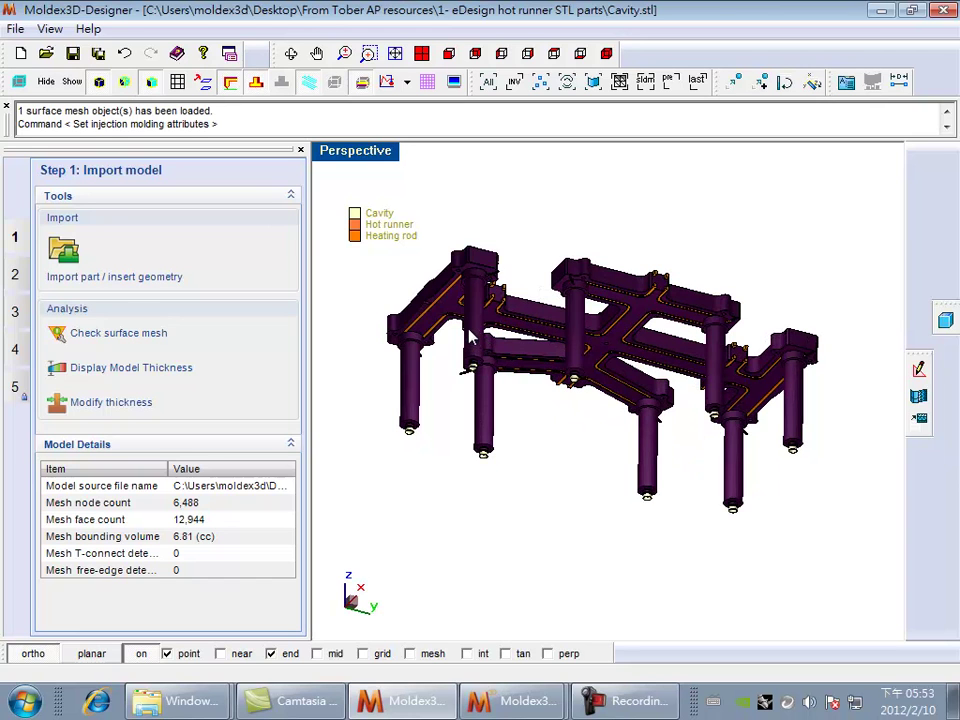
pyautogui.click(475, 338)
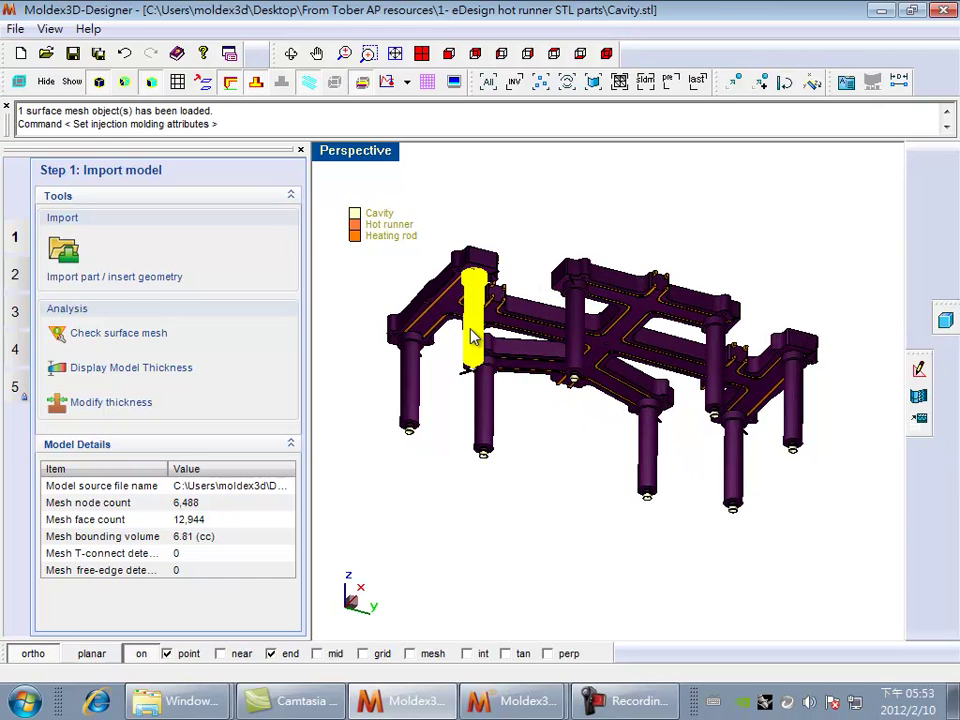
pyautogui.click(846, 82)
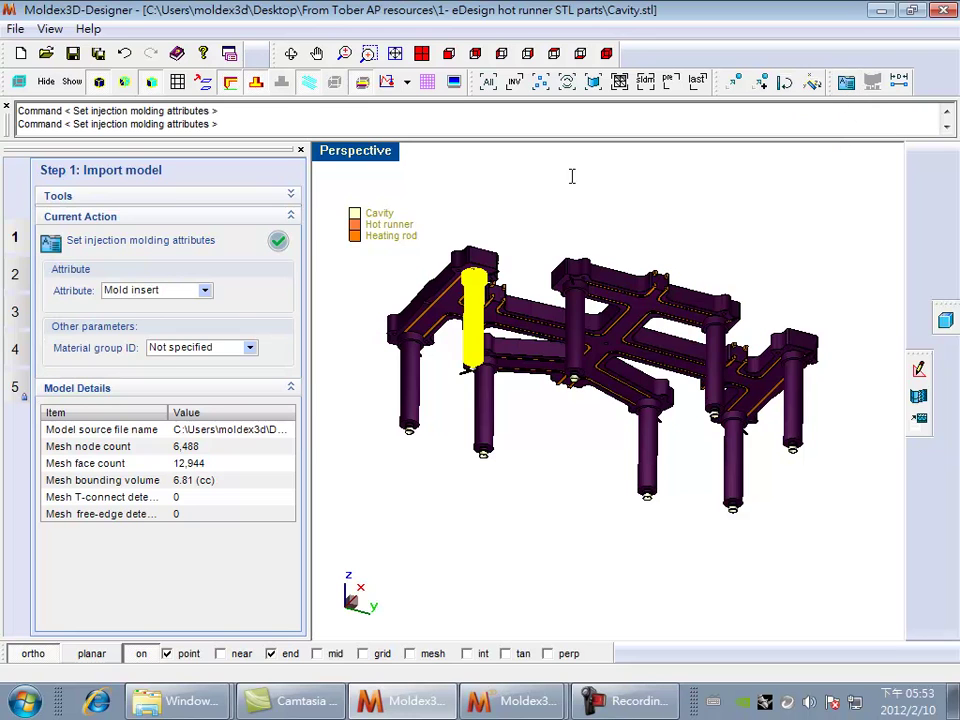
pyautogui.click(205, 290)
pyautogui.click(190, 477)
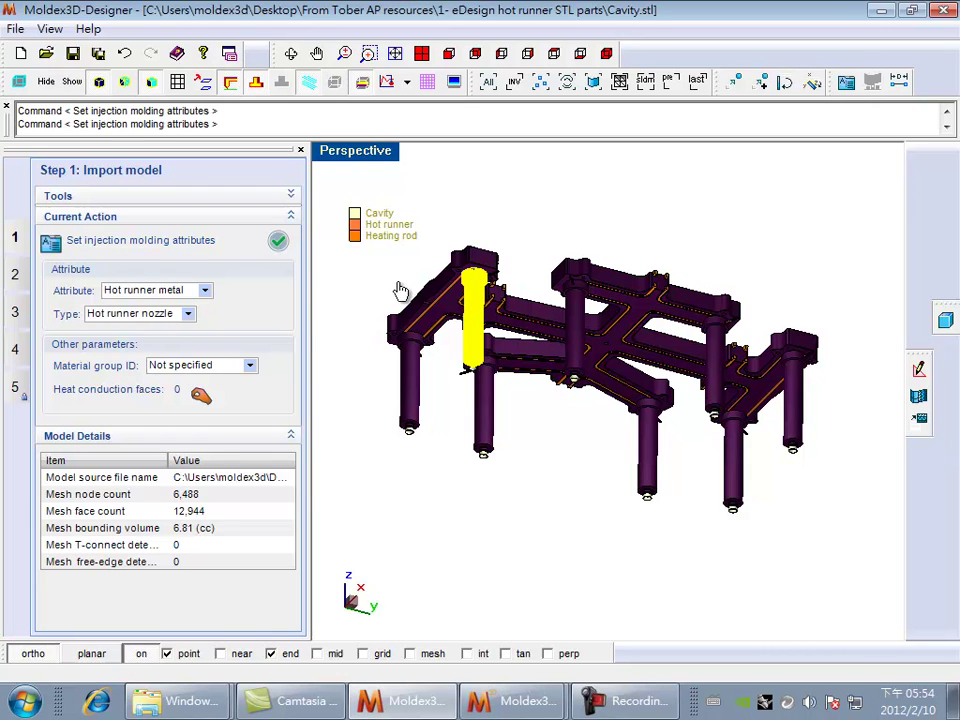
# - Set the selected nozzle's ring-shaped lower end face as its heat conduction face, using a max face-face angle of 2
pyautogui.click(201, 397)
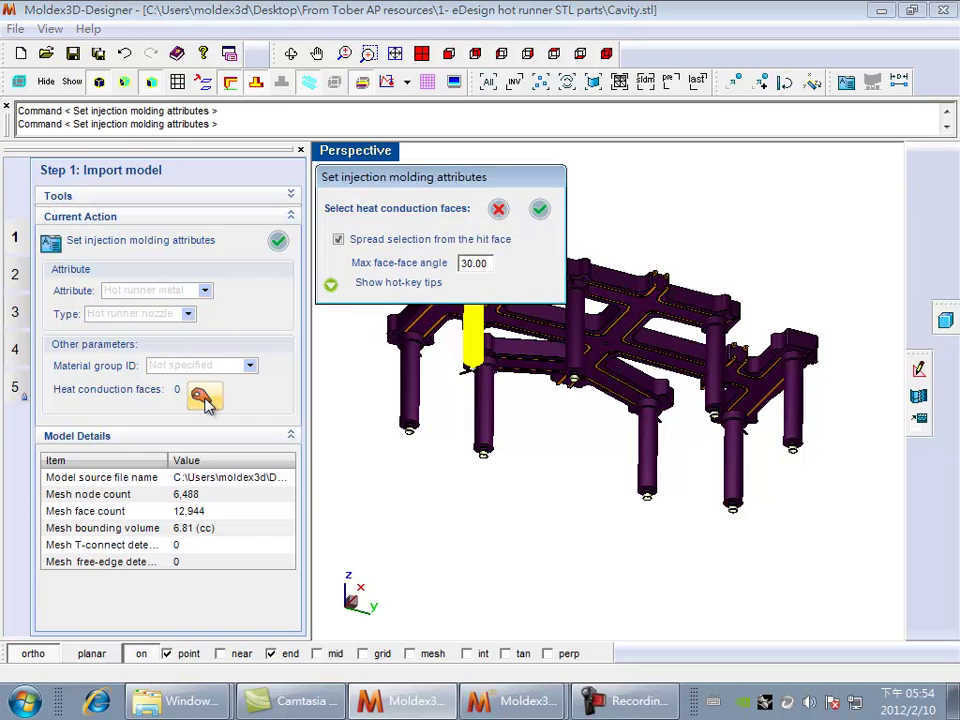
pyautogui.scroll(6, 466, 369)
pyautogui.scroll(-2, 530, 374)
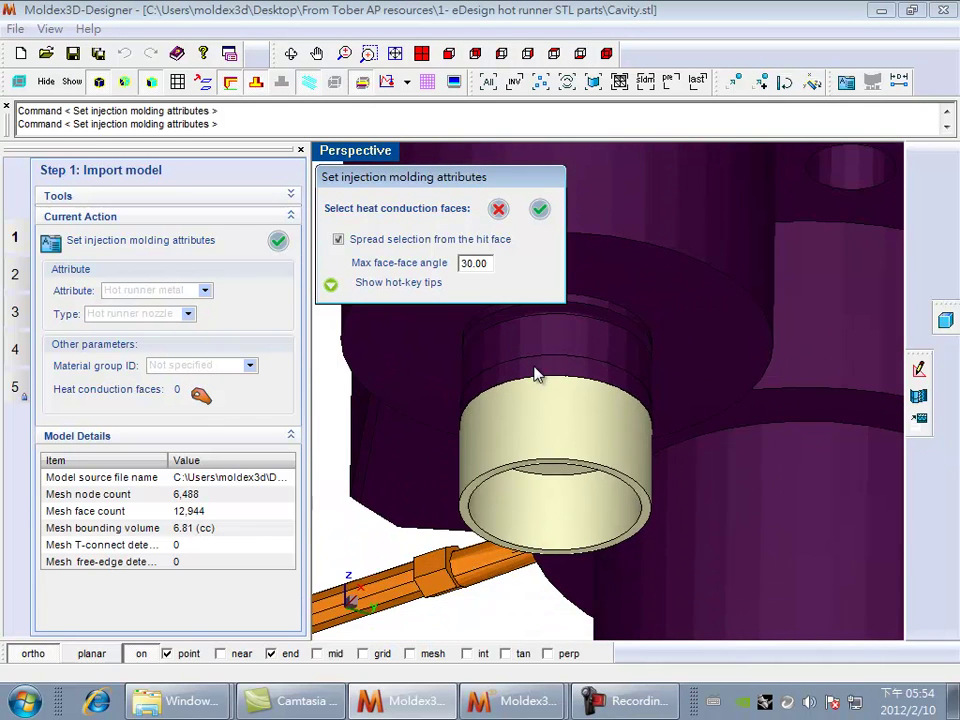
pyautogui.scroll(-2, 536, 375)
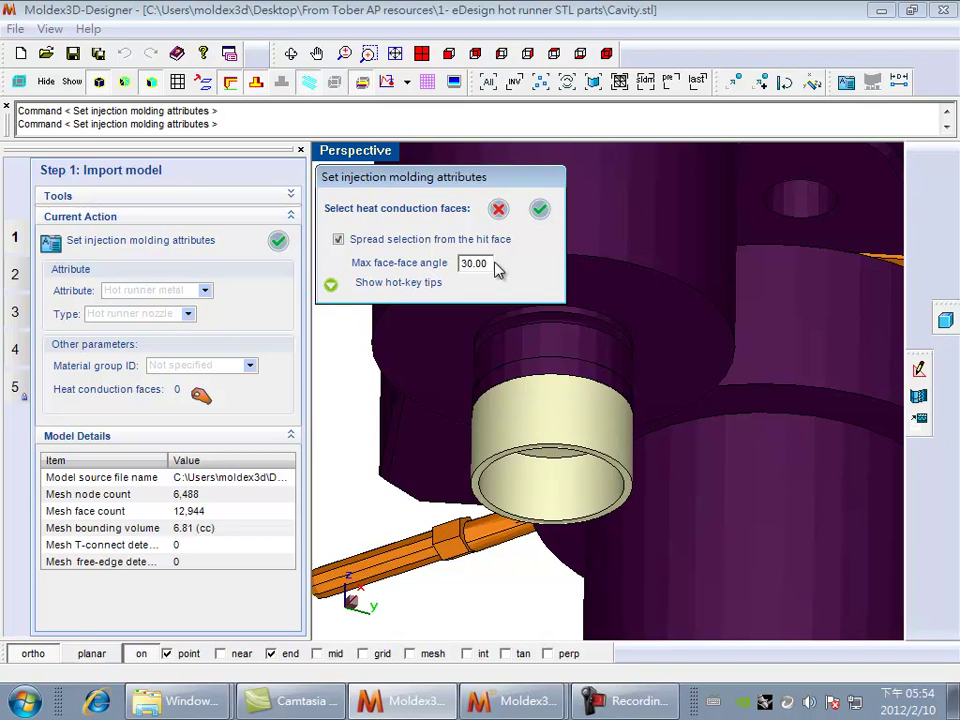
pyautogui.moveTo(490, 263); pyautogui.dragTo(443, 268)
pyautogui.write('2')
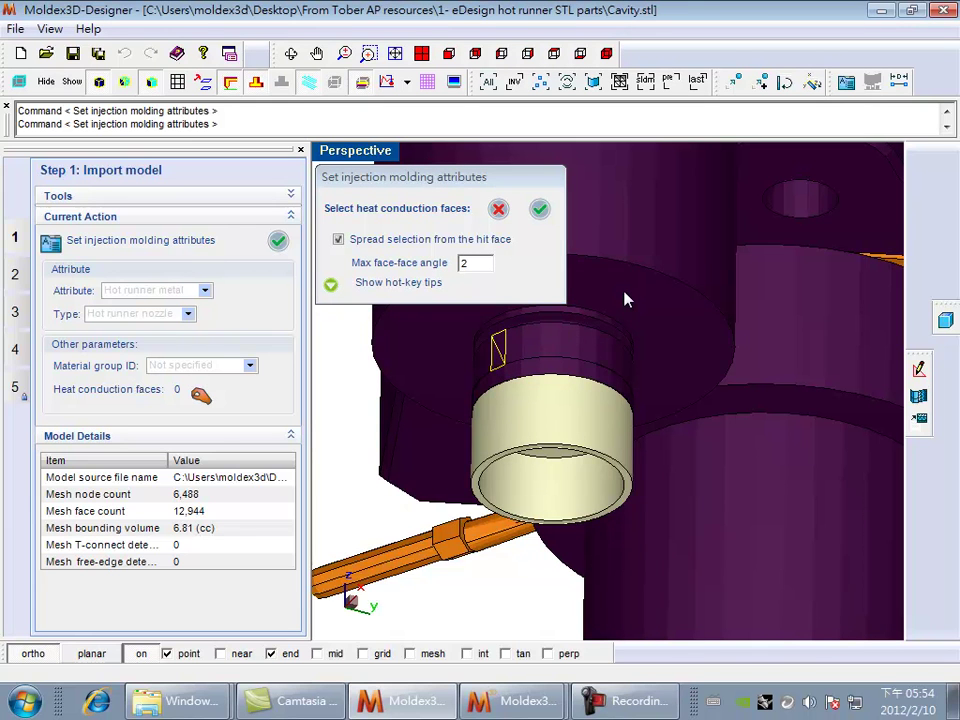
pyautogui.scroll(-5, 624, 297)
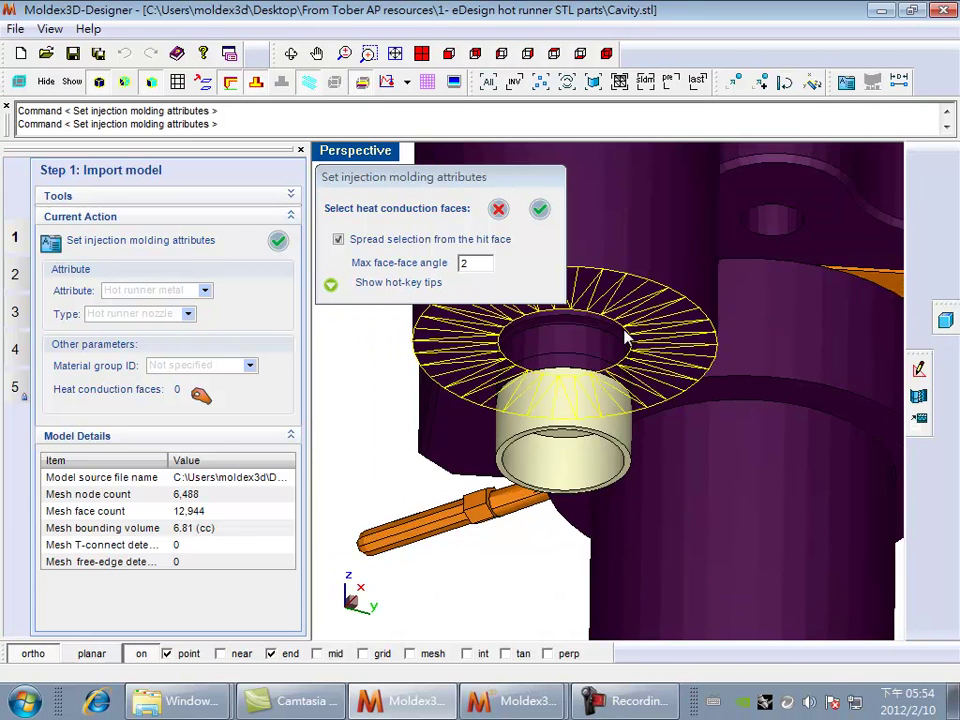
pyautogui.scroll(-1, 622, 332)
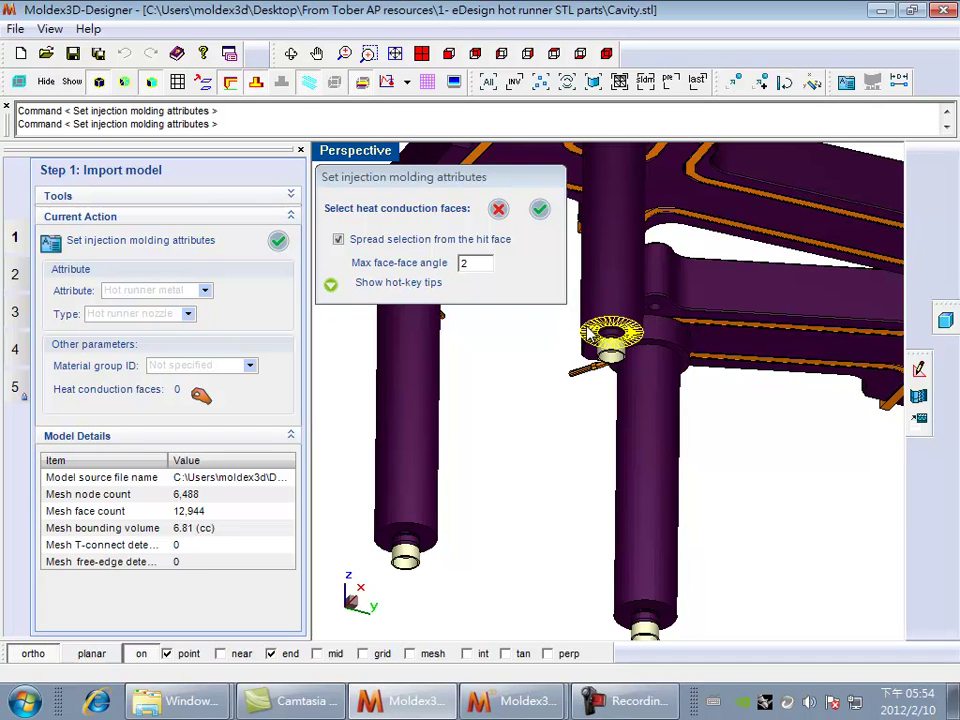
pyautogui.click(539, 208)
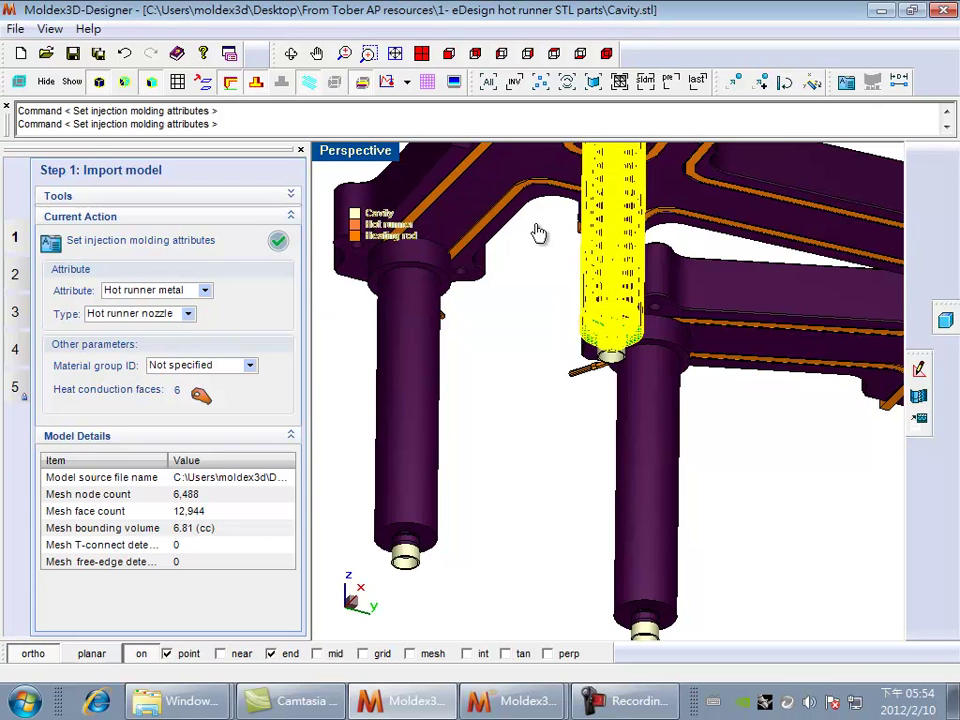
pyautogui.click(529, 289)
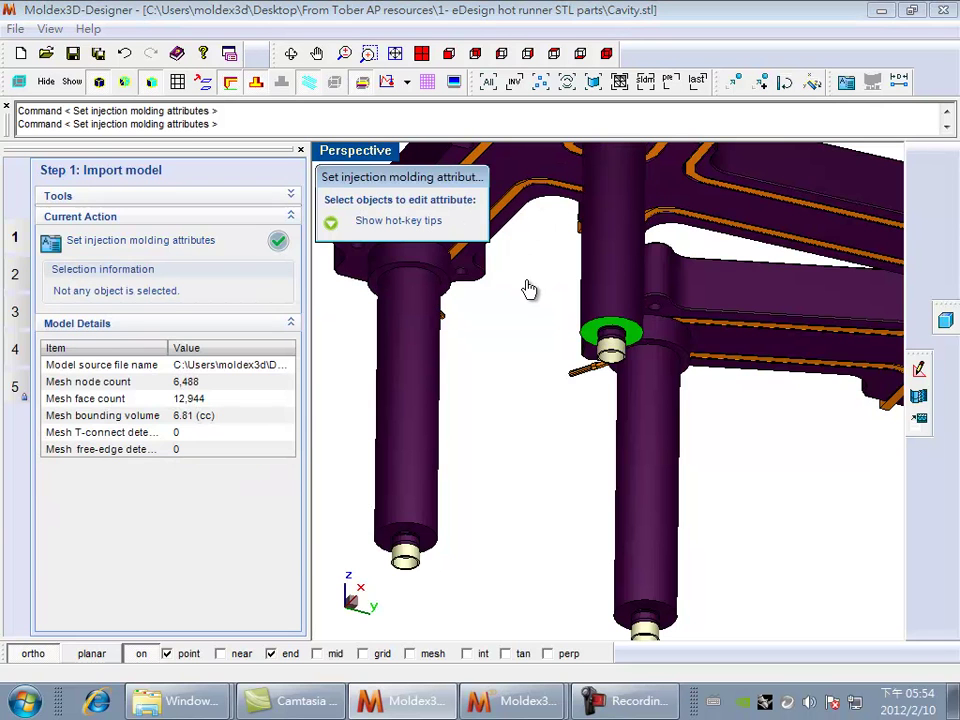
# - Examine the heat conduction face on the nozzle's lower end up close and in relation to the neighbouring nozzles
pyautogui.scroll(-5, 531, 297)
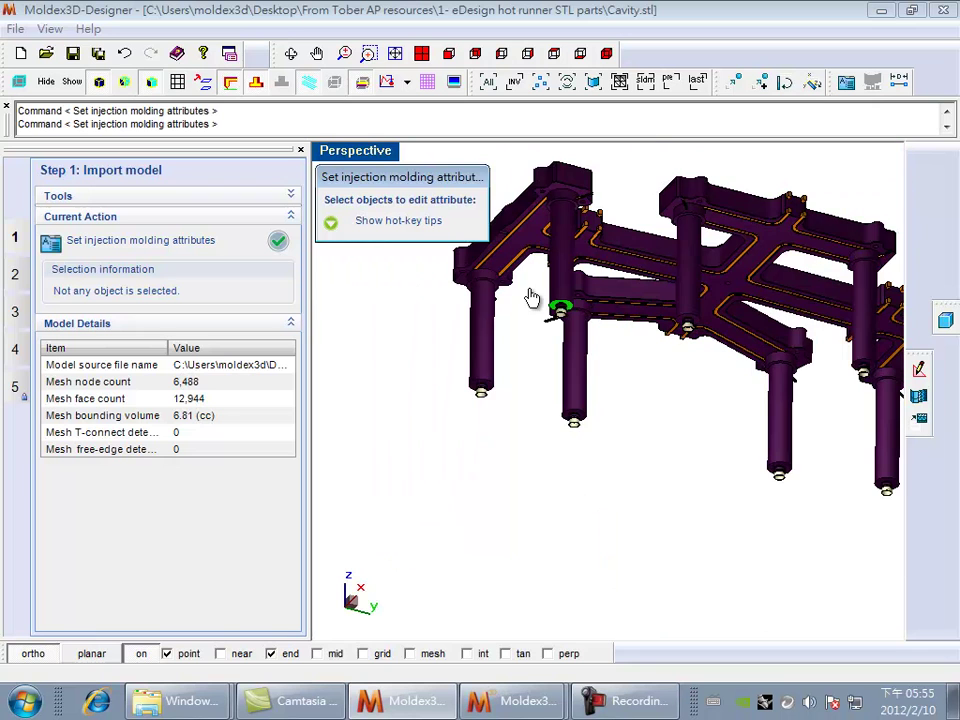
pyautogui.moveTo(457, 203); pyautogui.dragTo(495, 460)
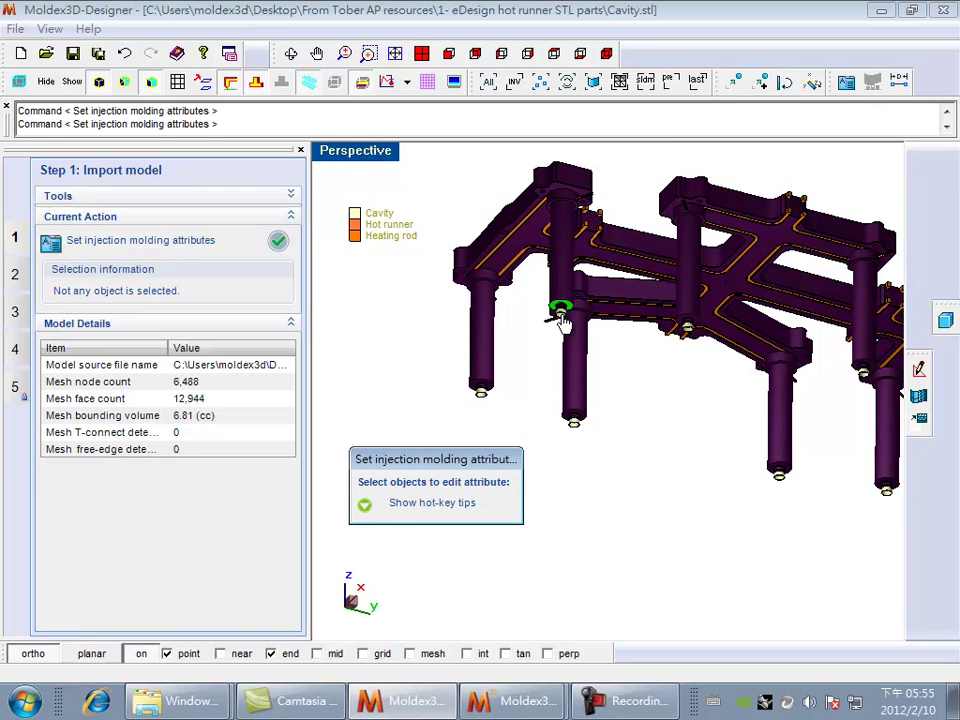
pyautogui.scroll(6, 561, 318)
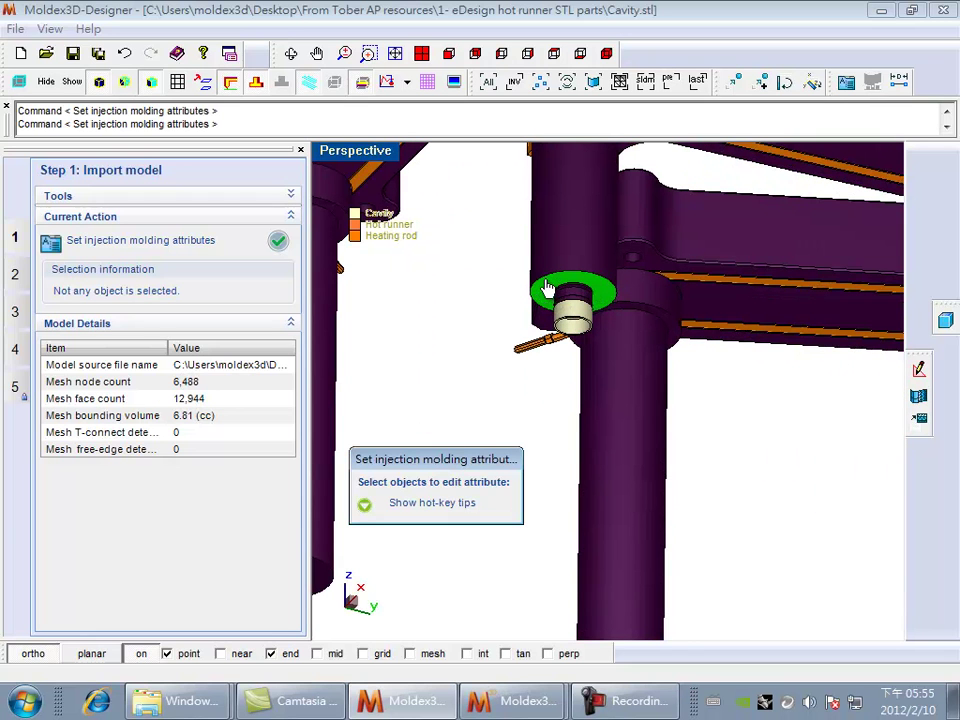
pyautogui.scroll(-1, 553, 307)
pyautogui.scroll(-3, 729, 449)
pyautogui.scroll(-1, 729, 449)
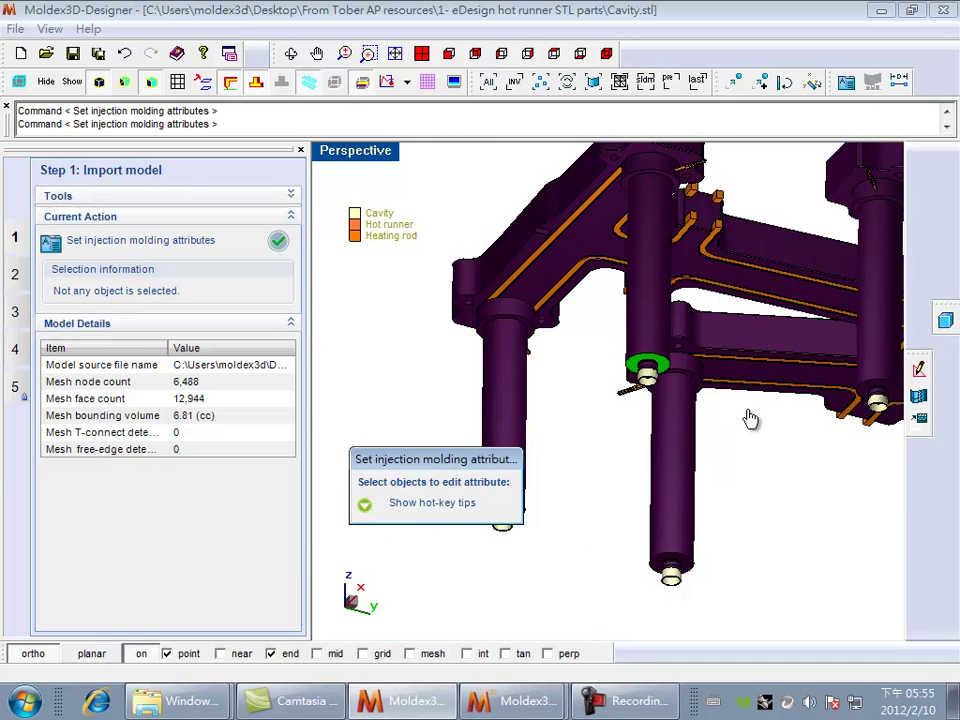